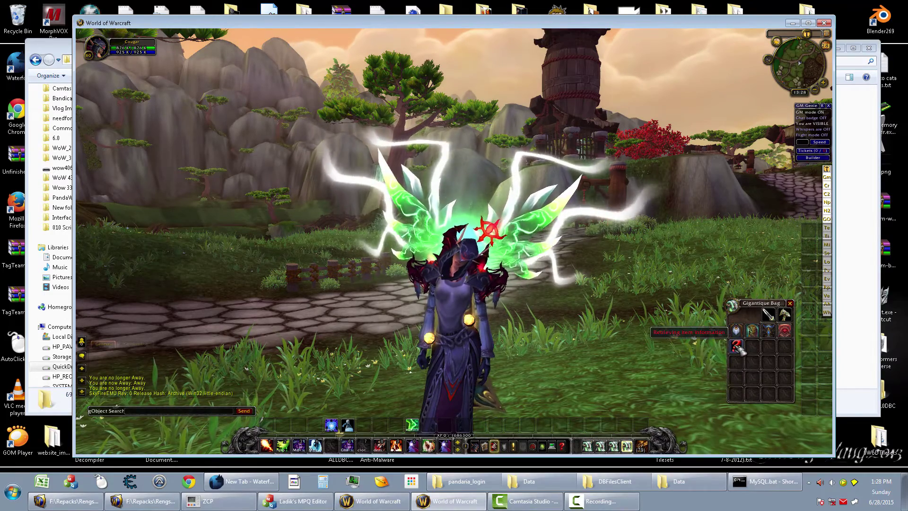
Inspect the question-mark item in the bag and close the World of Warcraft client.
left_click_drag(736, 345, 746, 371)
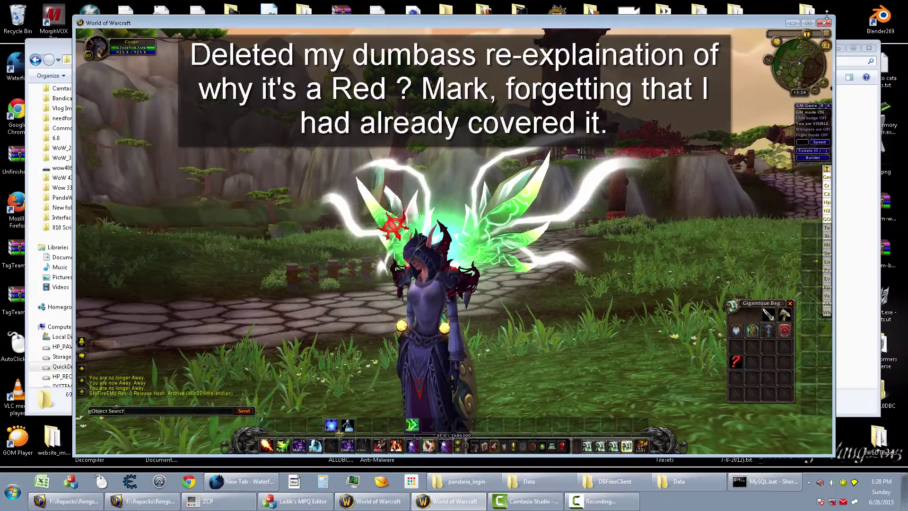
left_click(824, 23)
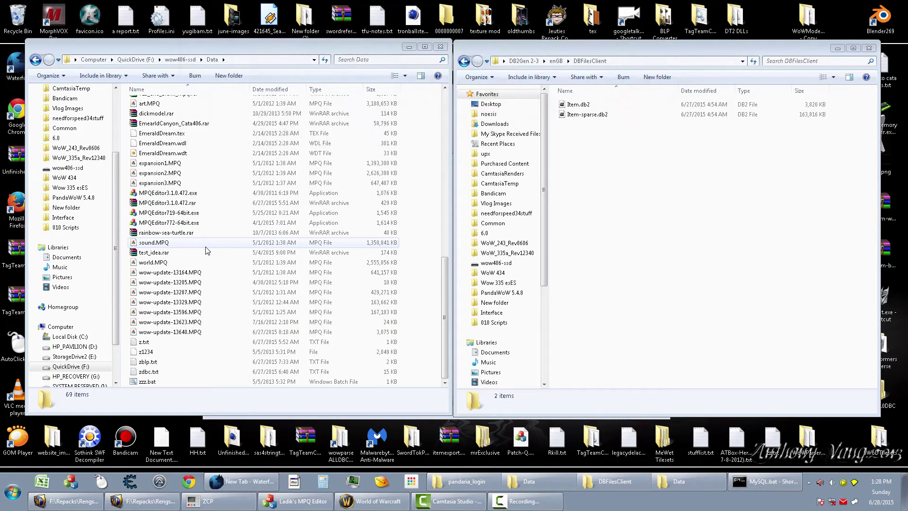
Launch MPQEditor772-64bit.exe from the Data folder and check the editor's version information.
double_click(194, 223)
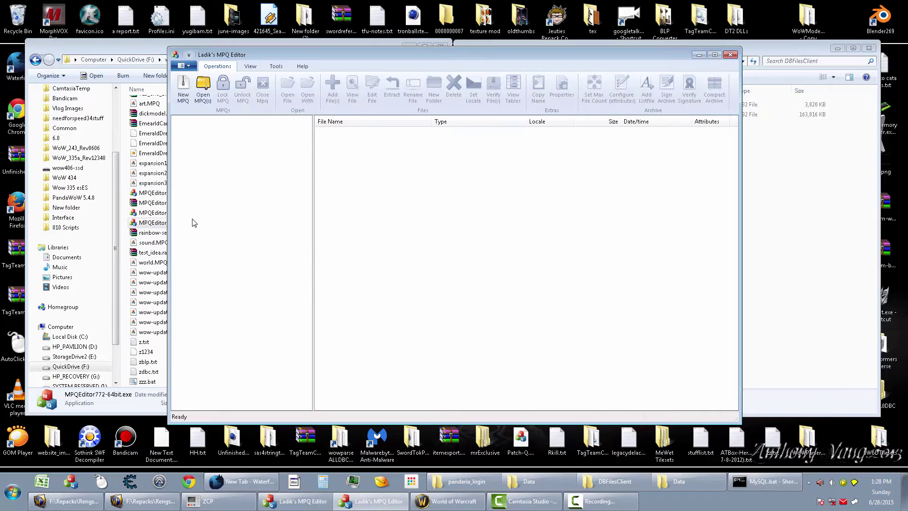
left_click(302, 66)
left_click(222, 92)
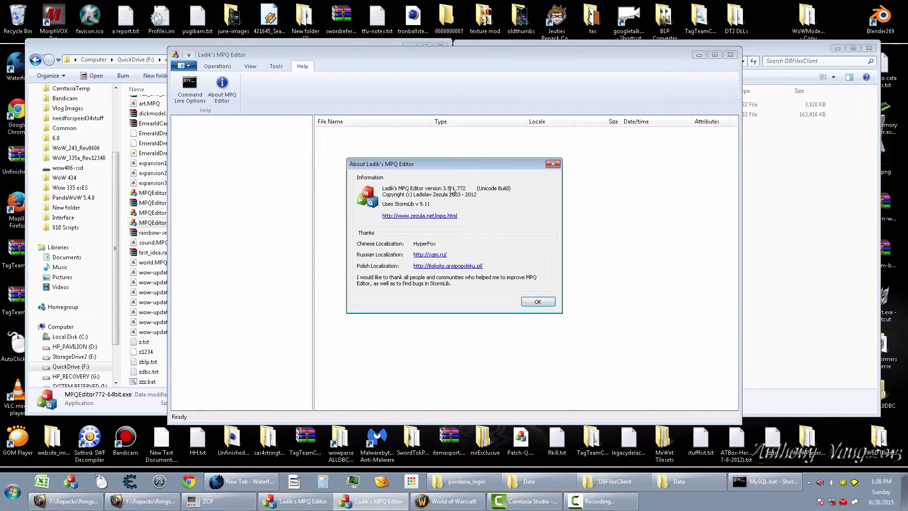
left_click(537, 302)
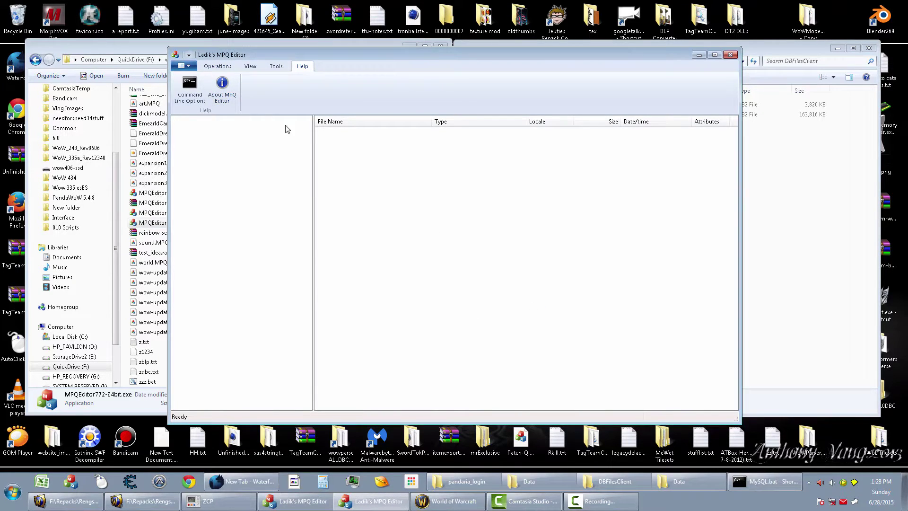
left_click(231, 86)
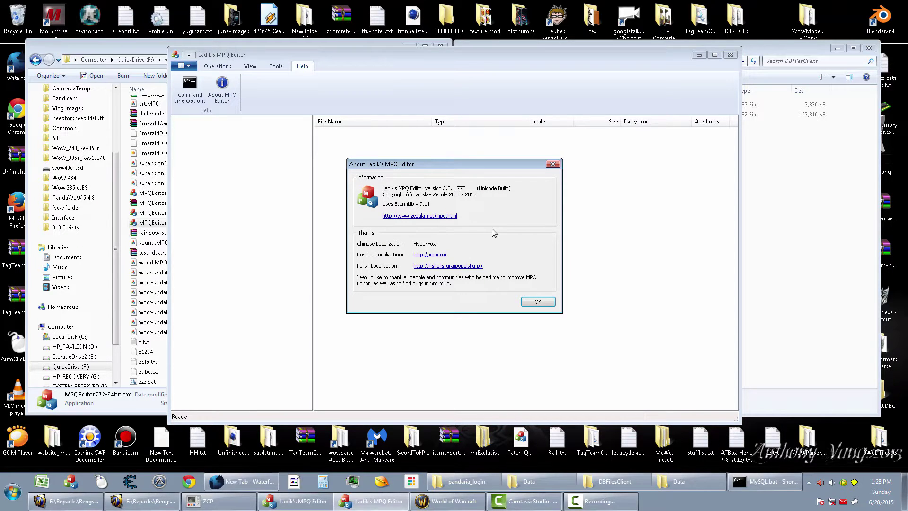
left_click(534, 302)
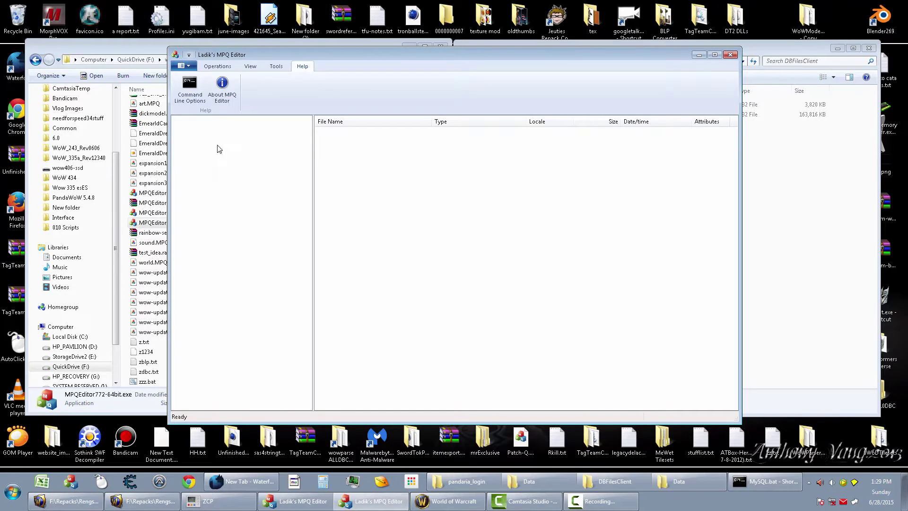
Begin a new MPQ archive in the wow406-ssd Data folder, reusing the copied name wow-update-base-13704.MPQ as its file name.
left_click(227, 69)
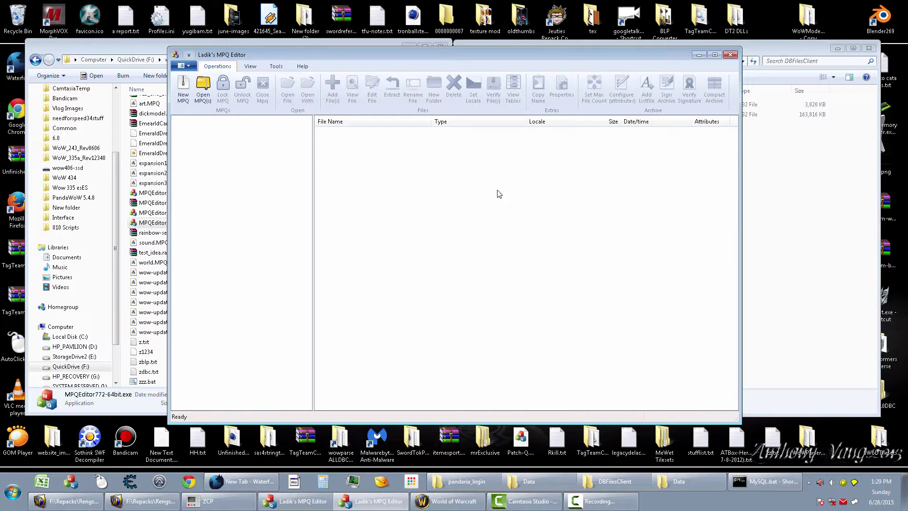
left_click(802, 226)
left_click(338, 166)
left_click(182, 90)
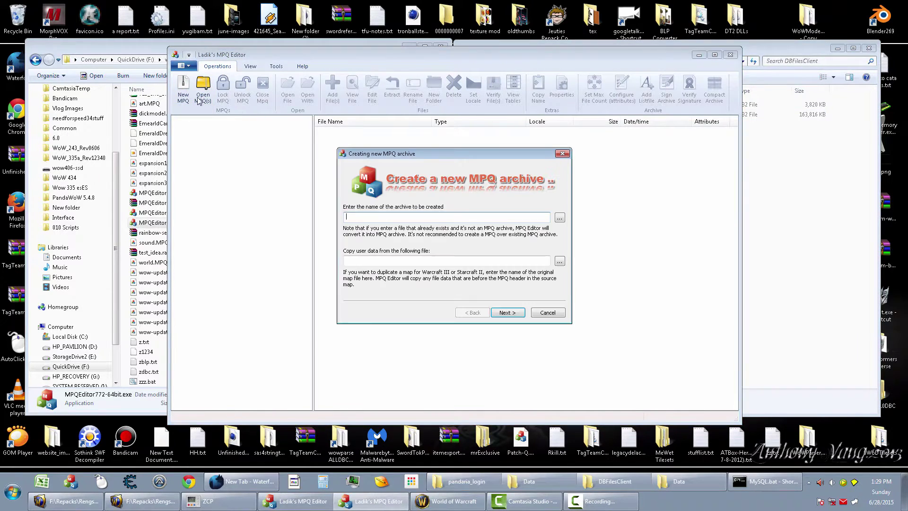
left_click(560, 218)
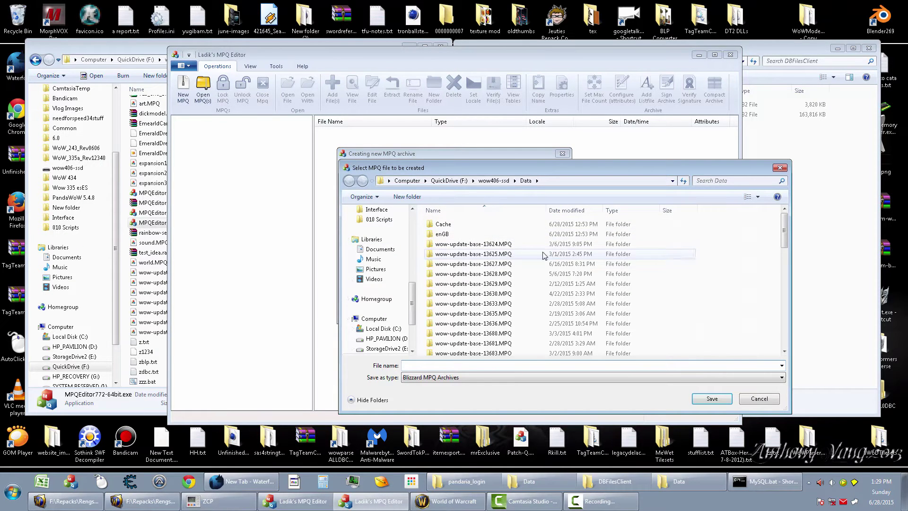
left_click_drag(784, 234, 784, 314)
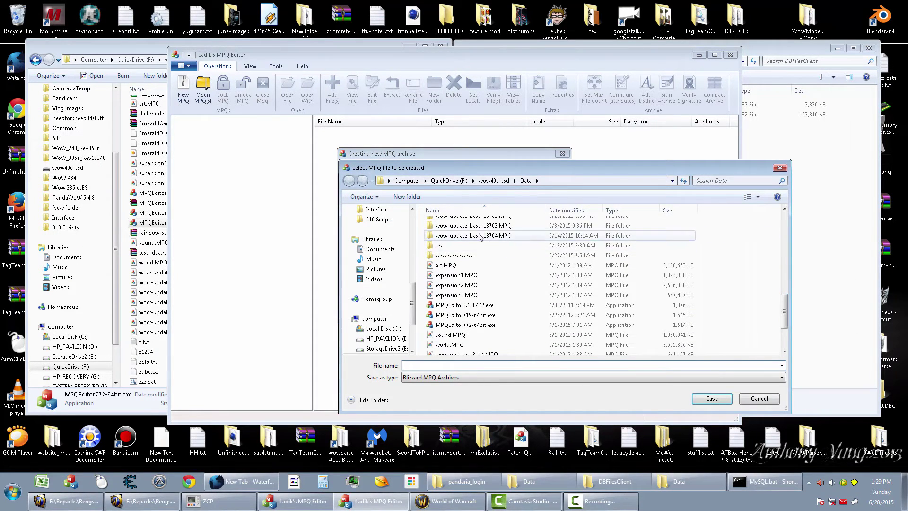
left_click(496, 235)
left_click(517, 236)
key("ctrl+c")
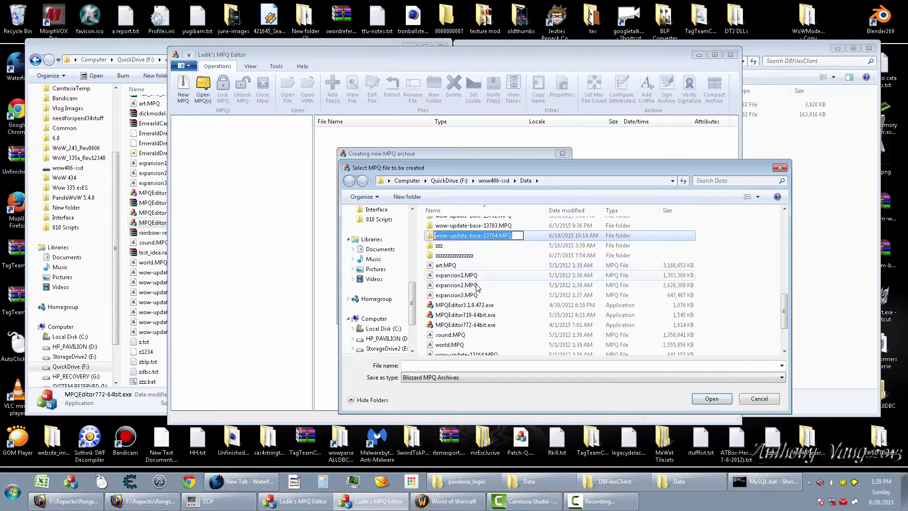
left_click(479, 286)
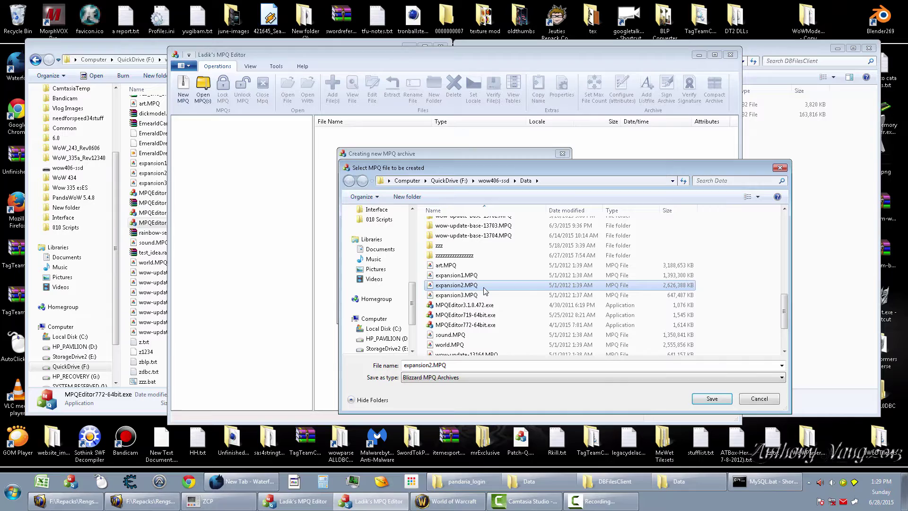
left_click(463, 365)
key("ctrl+v")
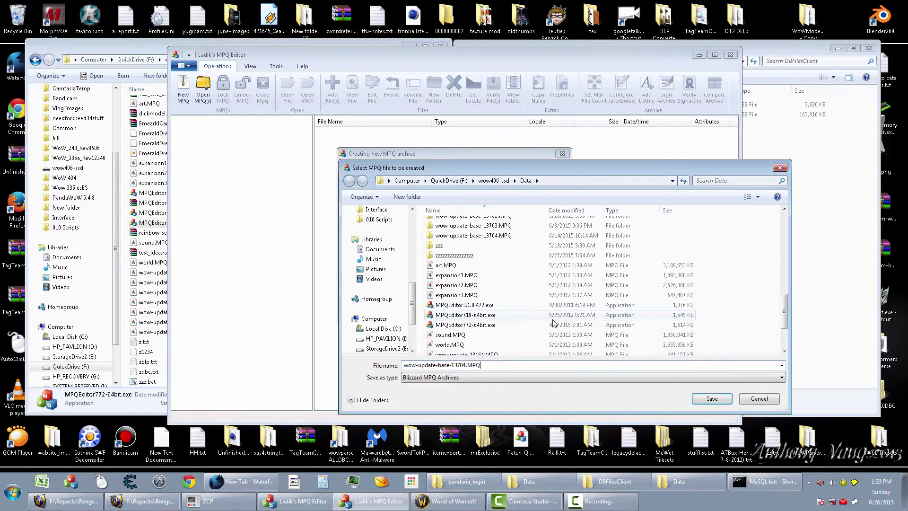
Change the new archive's file name to wow-update-base-13706.MPQ and save that choice.
key("Right")
key("Delete")
type("6")
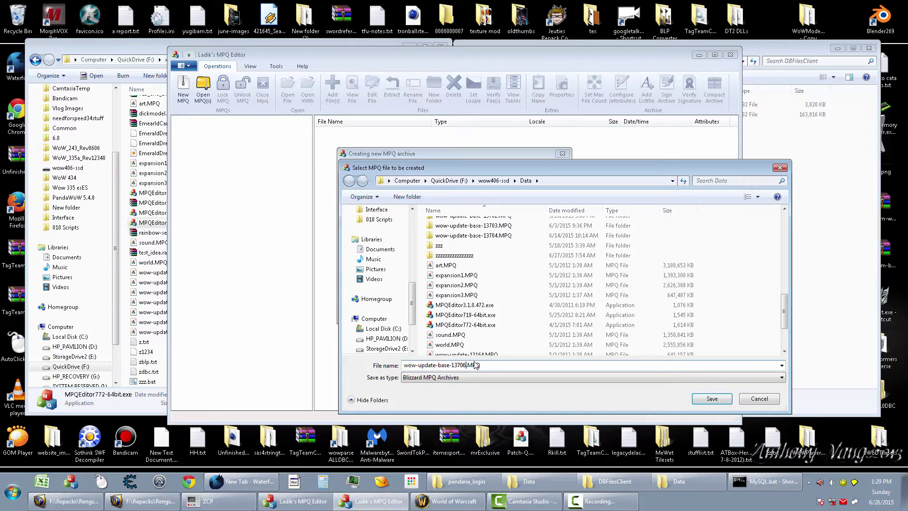
left_click(12, 492)
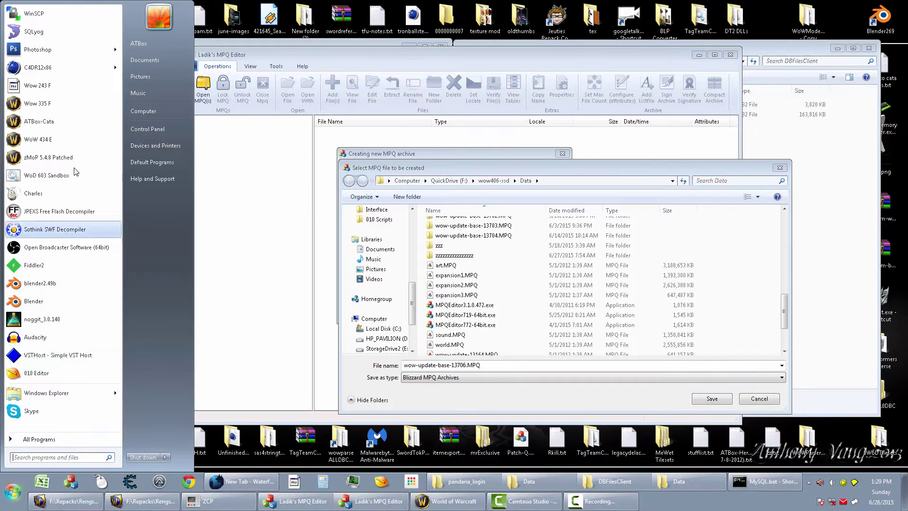
left_click(62, 118)
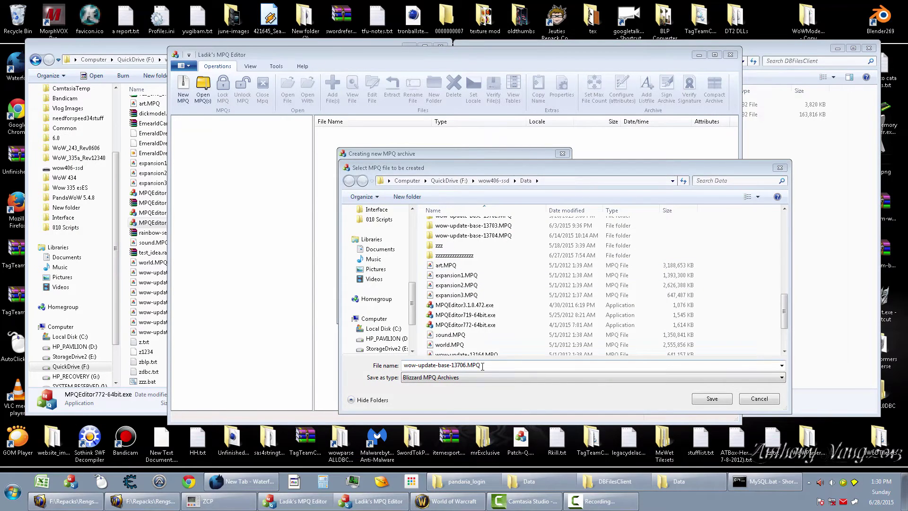
left_click(482, 366)
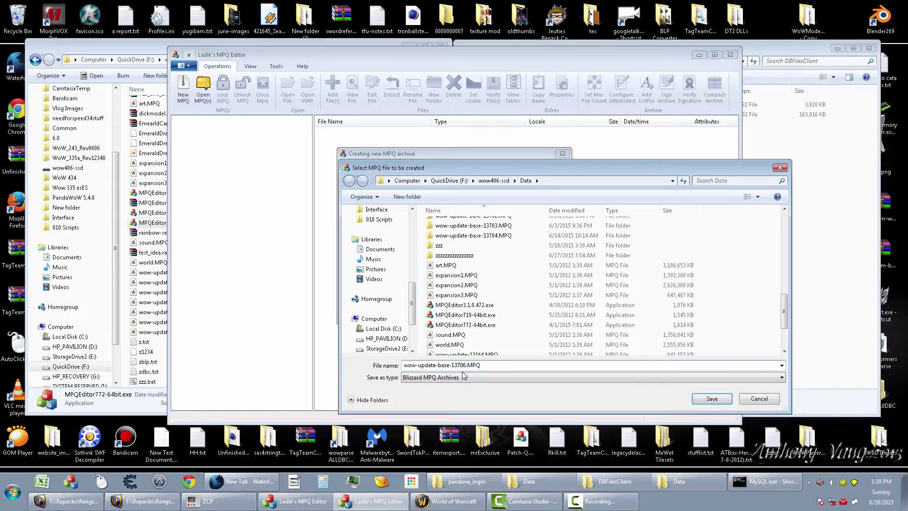
left_click(712, 399)
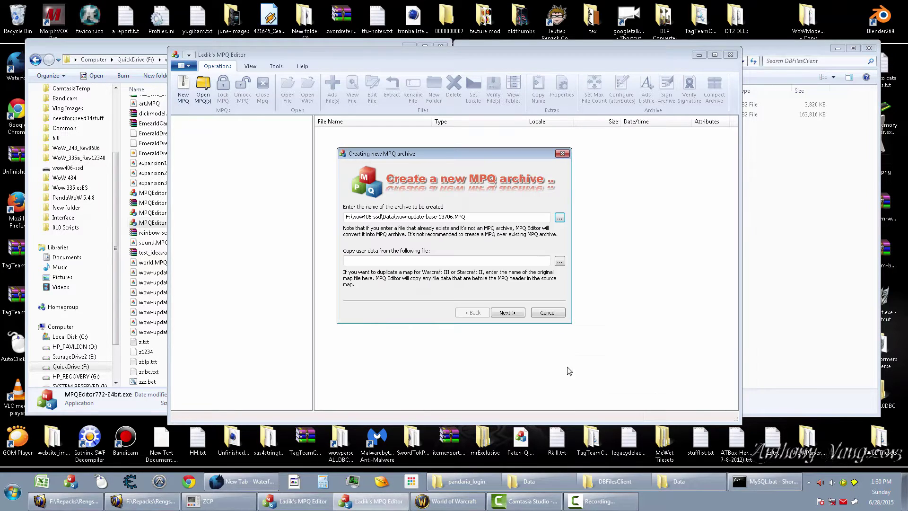
Create the archive empty with World of Warcraft - Mists of Pandaria compatibility and a maximum of 65000 files.
left_click(507, 313)
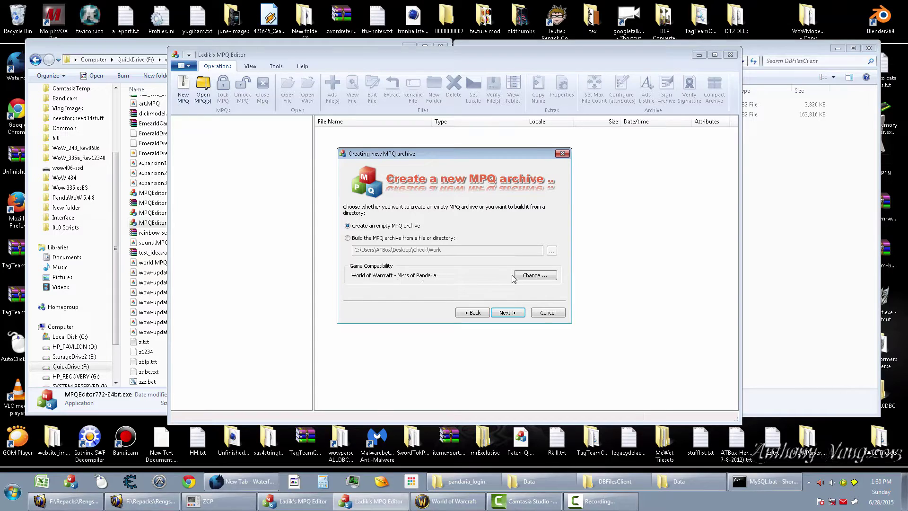
left_click(531, 278)
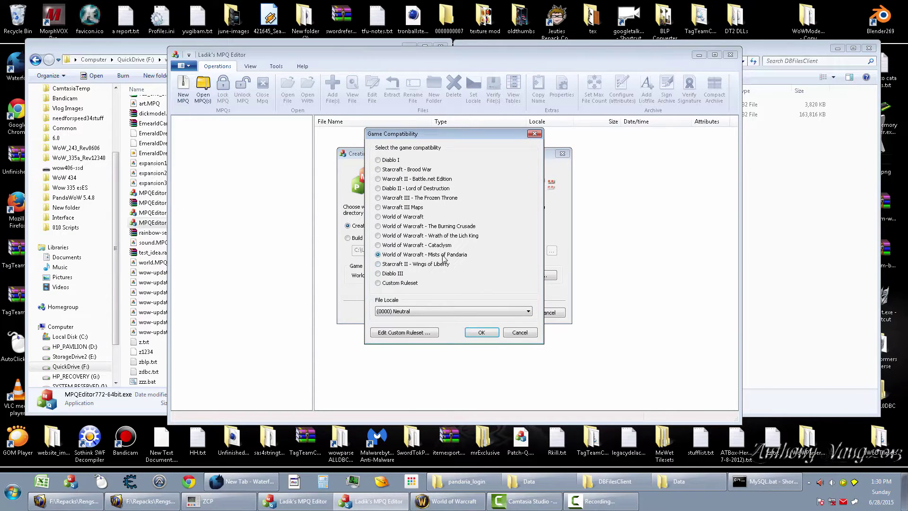
left_click(481, 332)
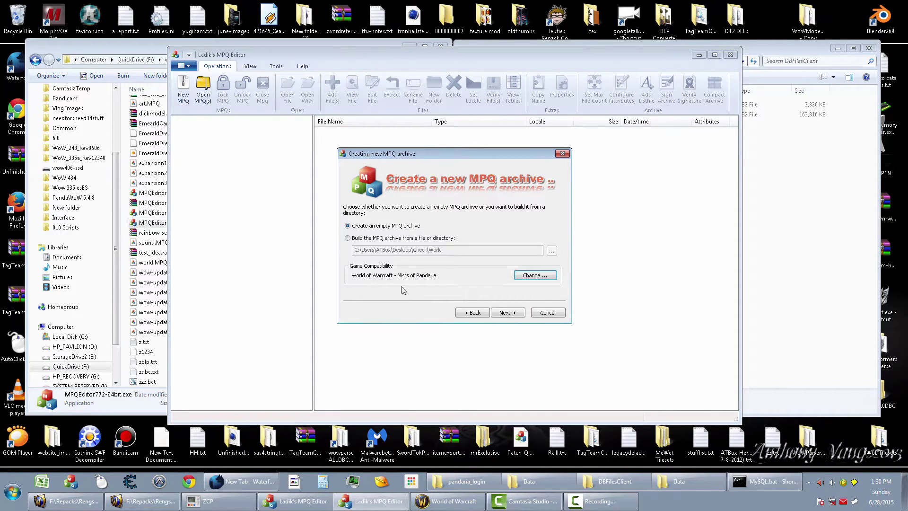
left_click(506, 313)
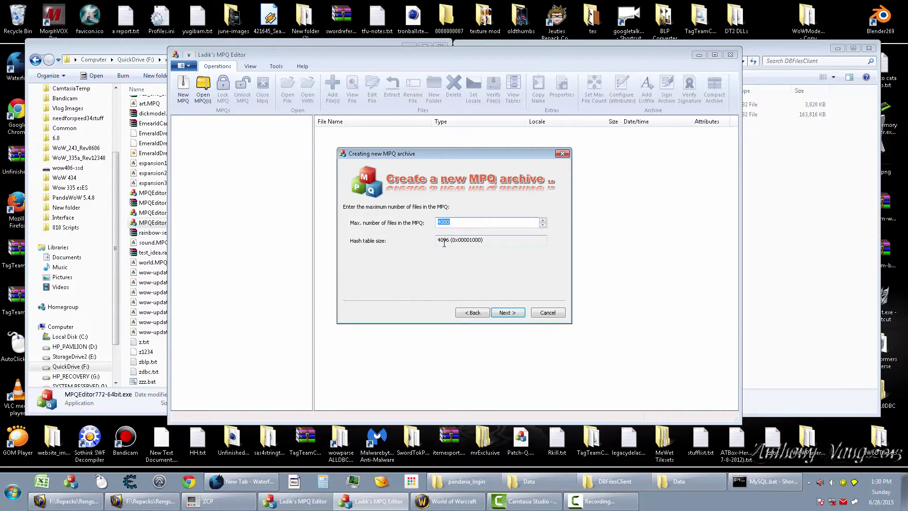
type("65000")
left_click(511, 313)
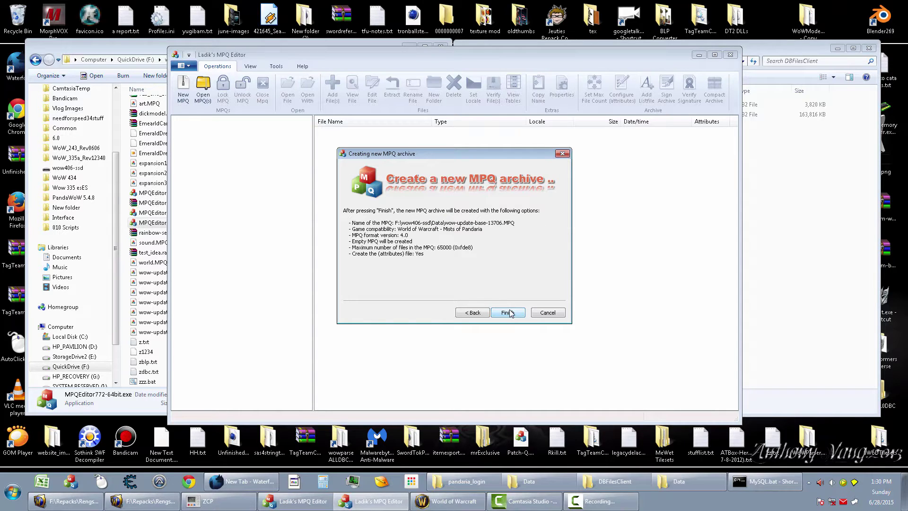
left_click(508, 312)
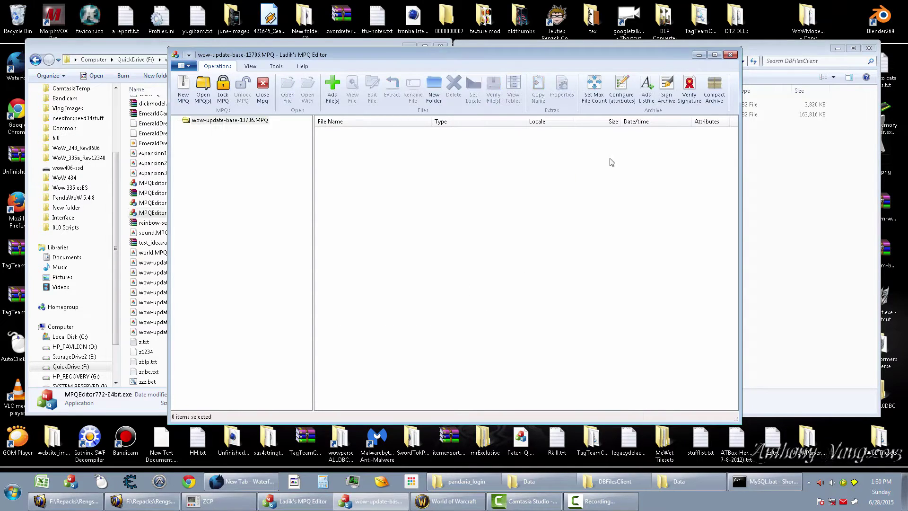
Add the DBFilesClient folder from the DB2Gen enGB folder to the new archive and close the MPQ editor.
left_click(803, 234)
left_click_drag(644, 176, 553, 93)
key("BackSpace")
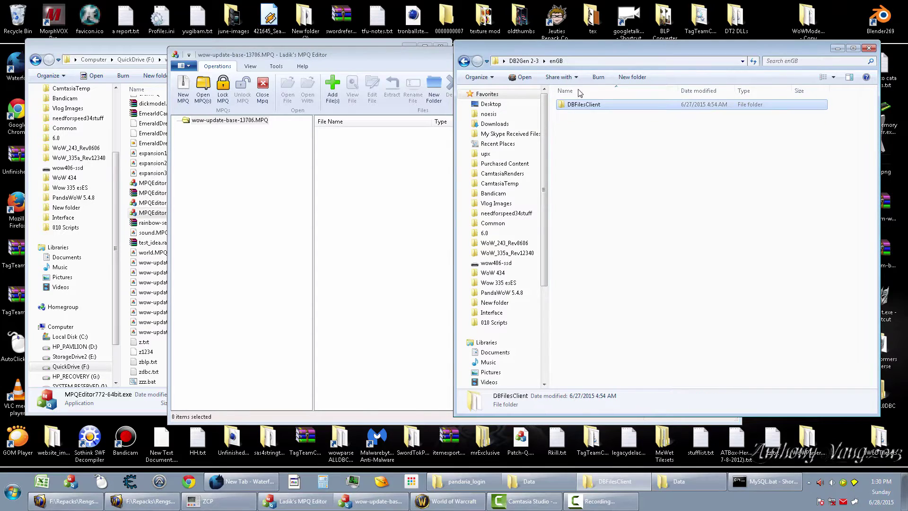
left_click_drag(615, 131, 416, 196)
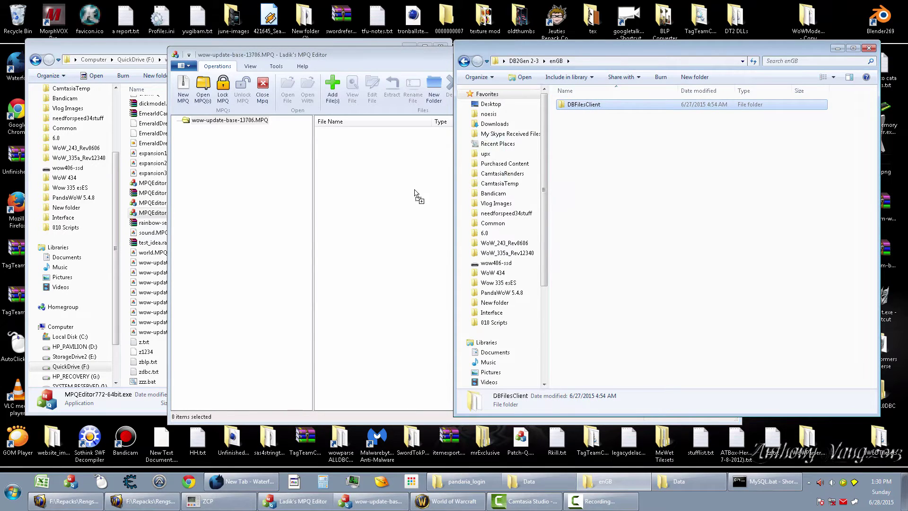
left_click(409, 257)
left_click(730, 55)
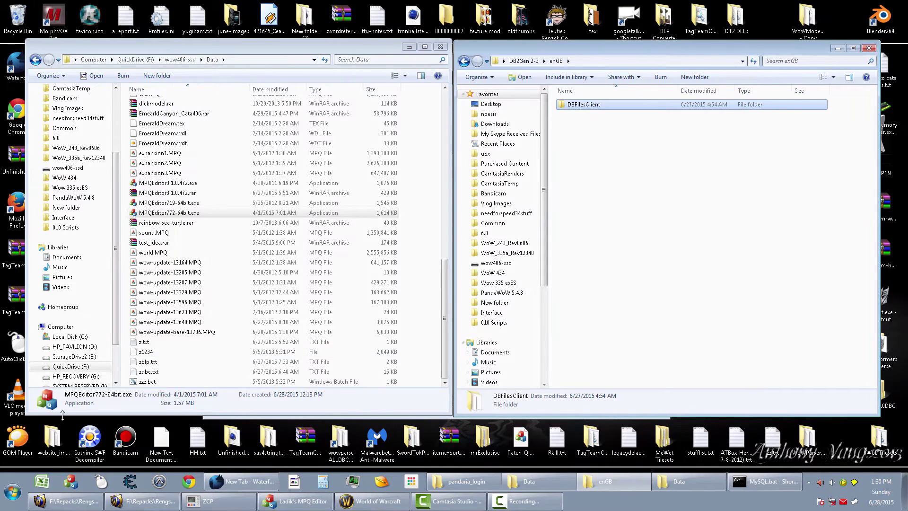
Start the ATBox-Cata World of Warcraft client and log in with the account password to enter the game.
key("super")
left_click(47, 122)
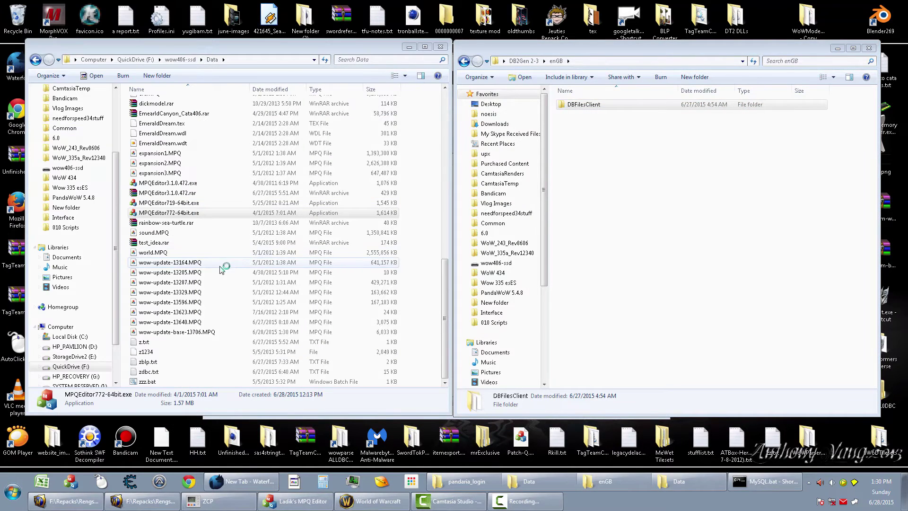
left_click(70, 400)
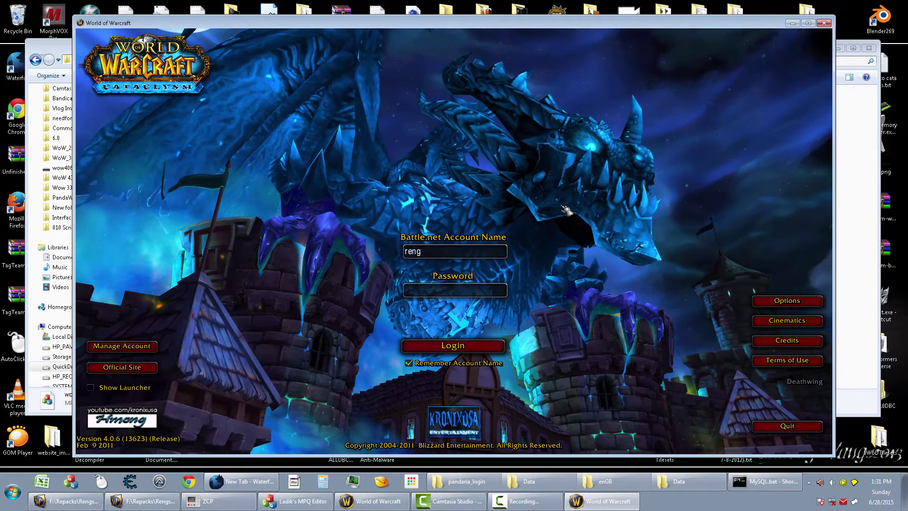
key("Return")
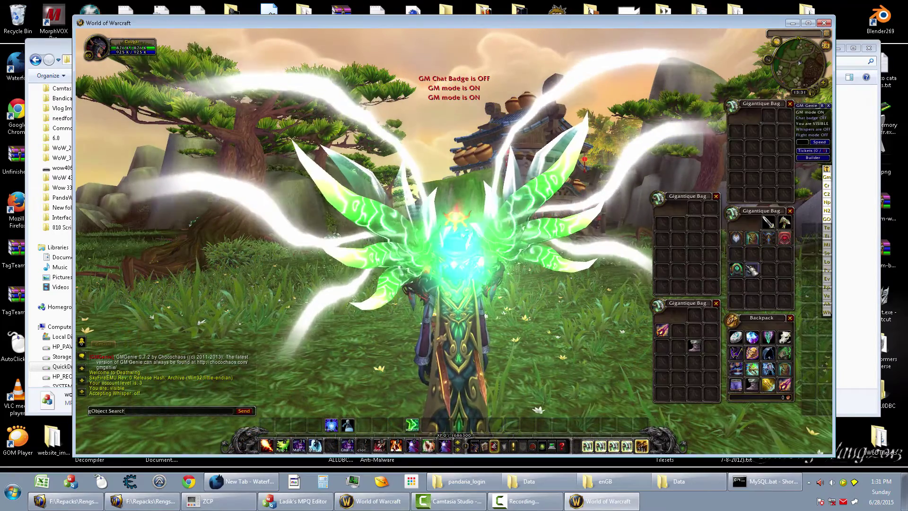
Clear away the other open bags to equip the custom waist item, and close the World of Warcraft client.
left_click(715, 196)
left_click(716, 303)
left_click(790, 104)
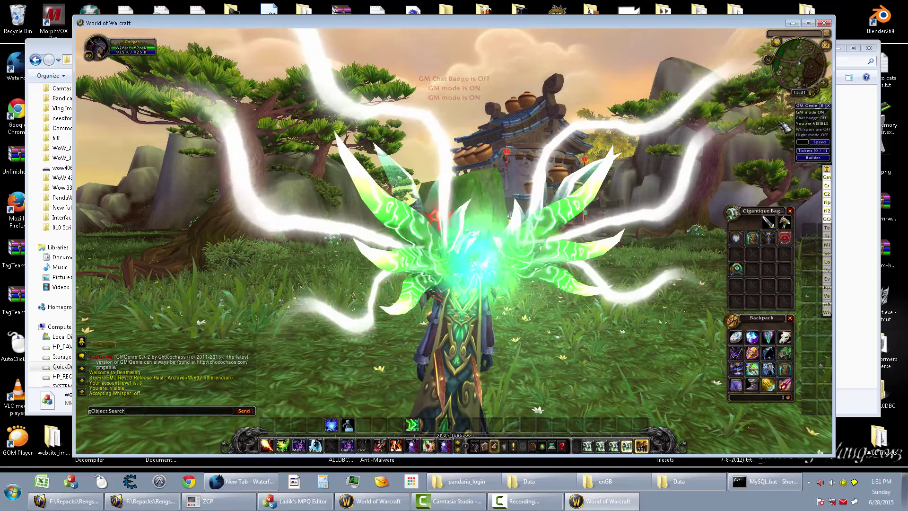
left_click(789, 318)
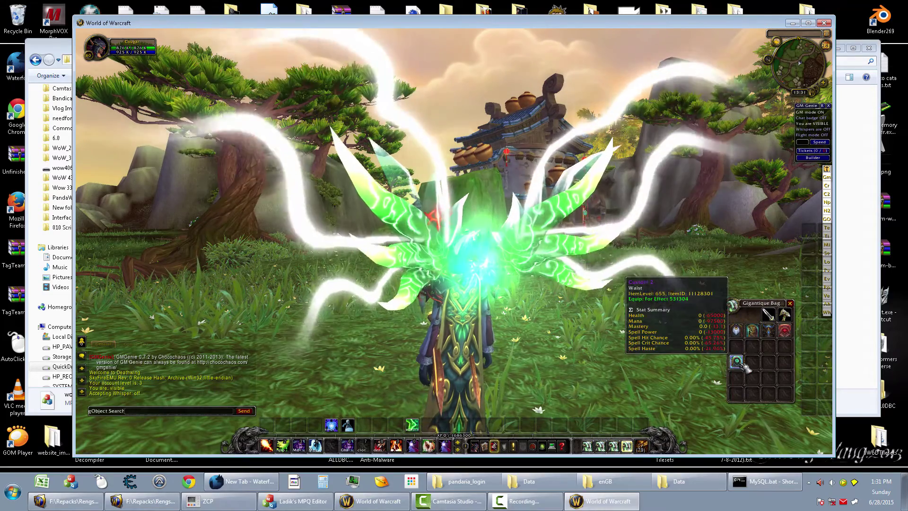
right_click(736, 361)
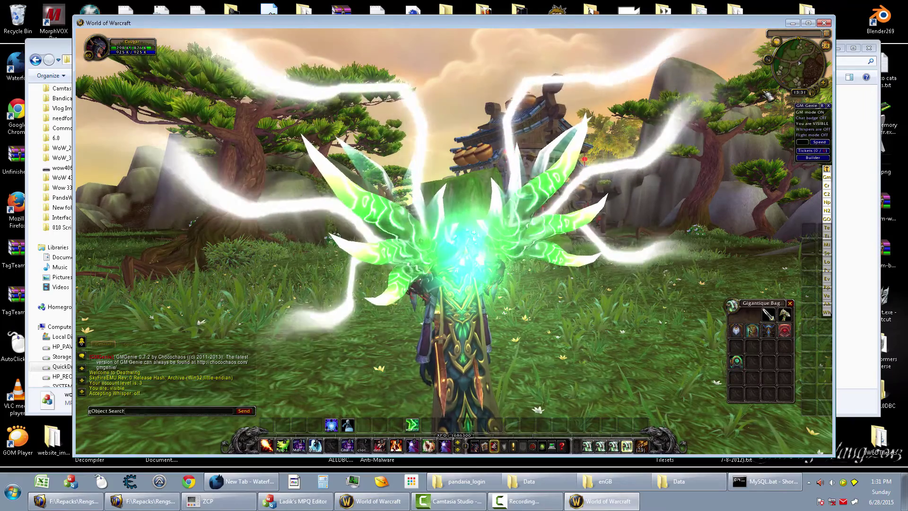
left_click(823, 24)
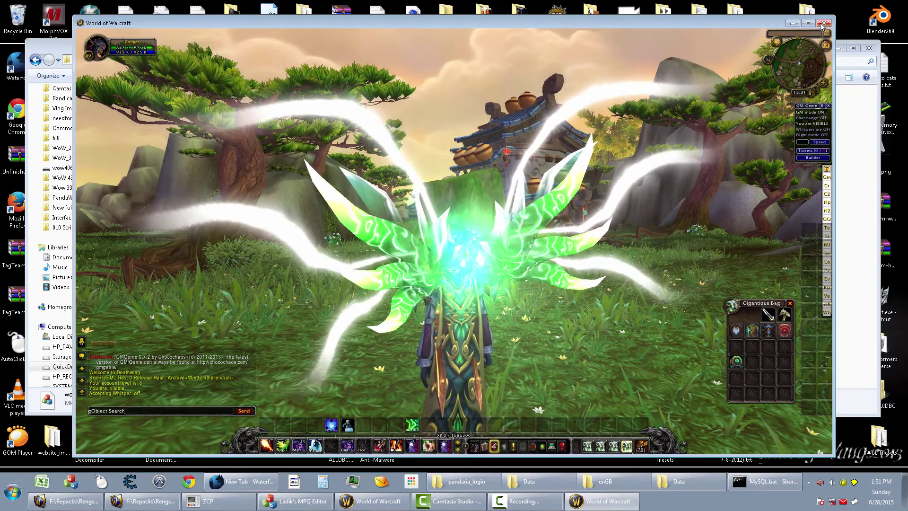
Open wow-update-base-13706.MPQ to inspect the files it contains, and close the archive.
double_click(222, 330)
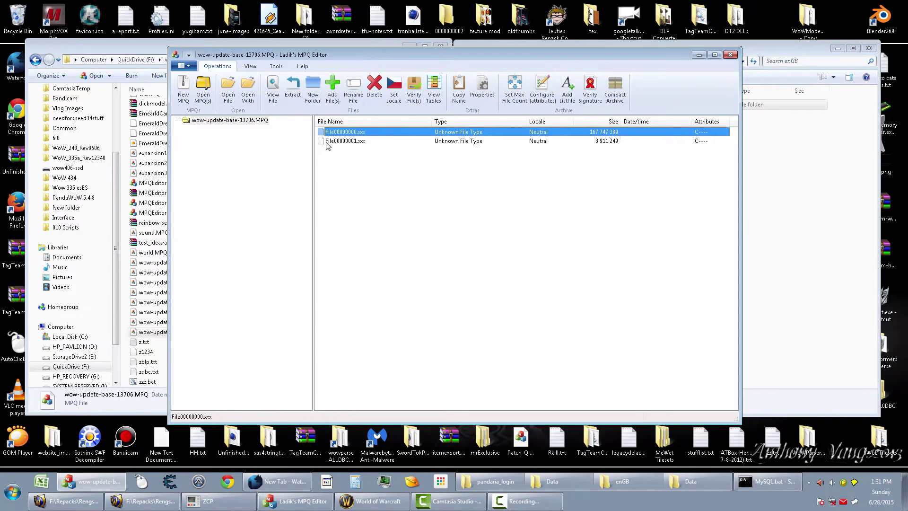
left_click(373, 142)
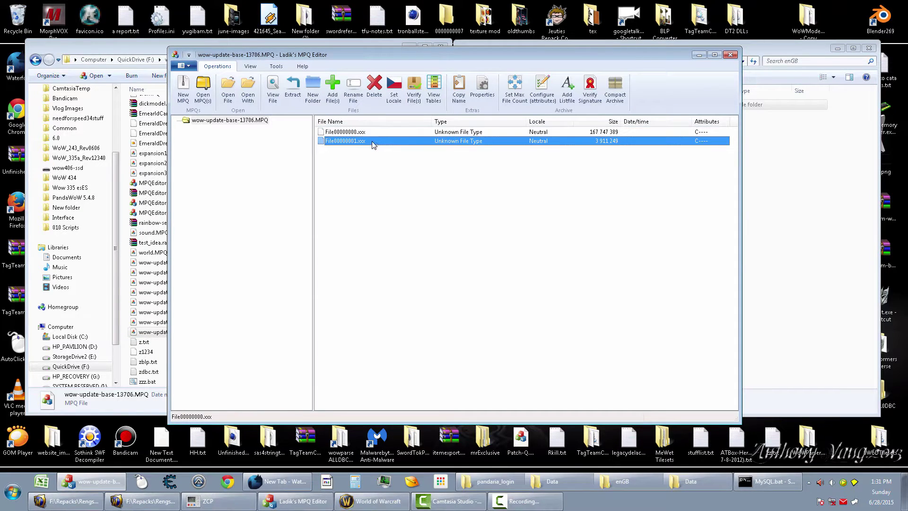
left_click(378, 134)
left_click(381, 142)
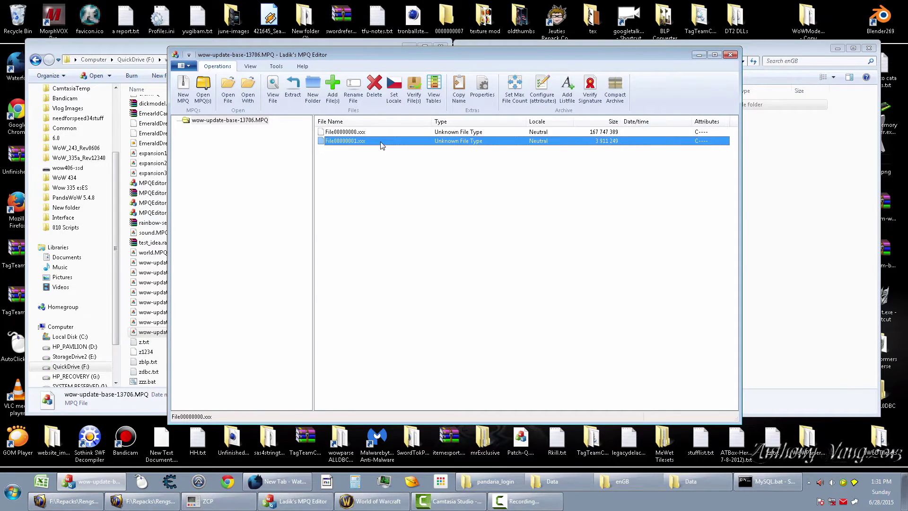
left_click(730, 54)
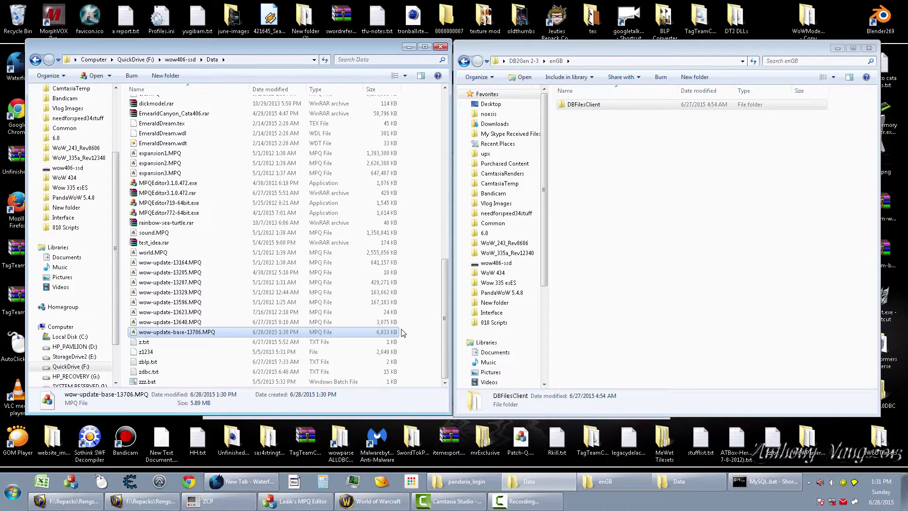
Switch to the Mists of Pandaria login screen and bring up the pandaria_login folder window, placed so the statue stays visible.
left_click(638, 244)
left_click(368, 497)
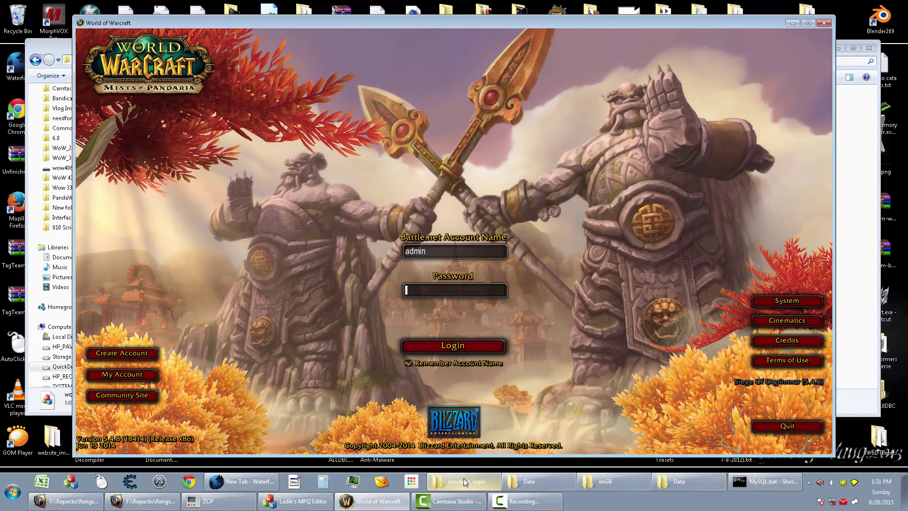
left_click(463, 481)
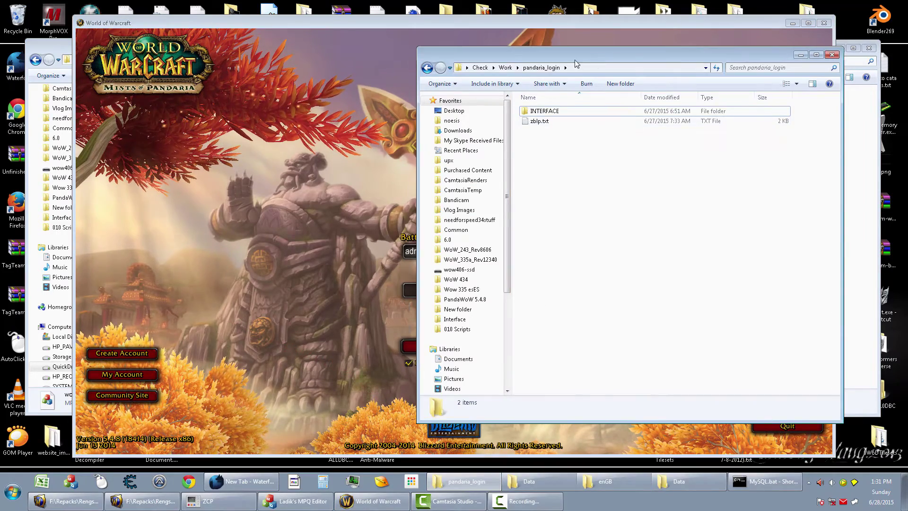
left_click_drag(576, 64, 228, 89)
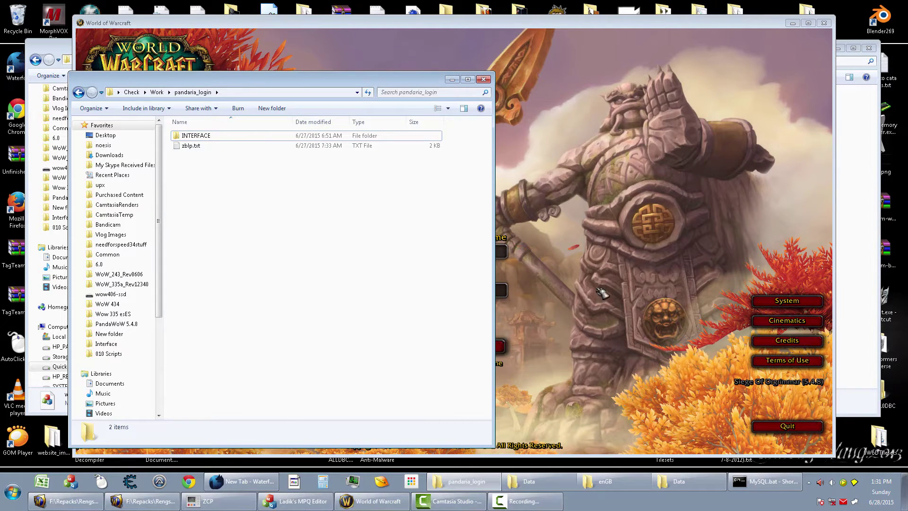
View the MoguLog_06.png texture in INTERFACE\GLUES\Models\UI_MainMenu_Pandaria and close the image.
double_click(312, 136)
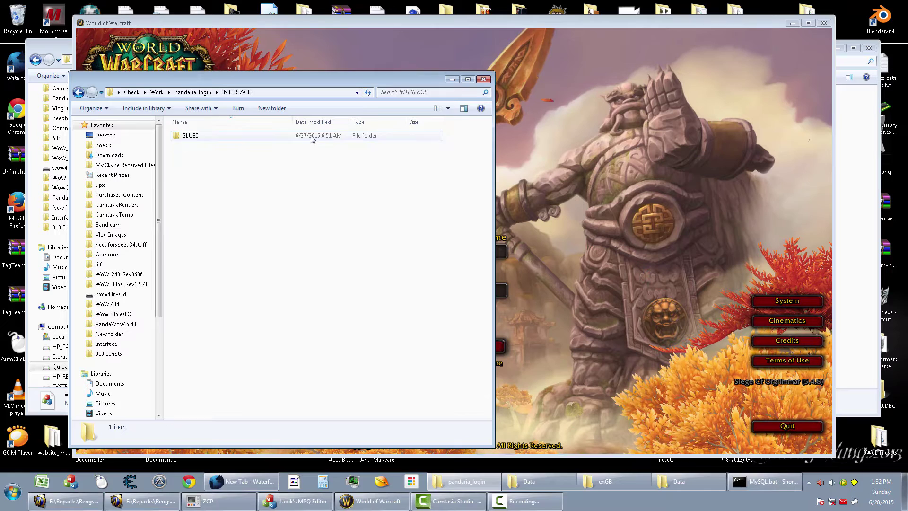
double_click(312, 136)
double_click(312, 136)
double_click(312, 136)
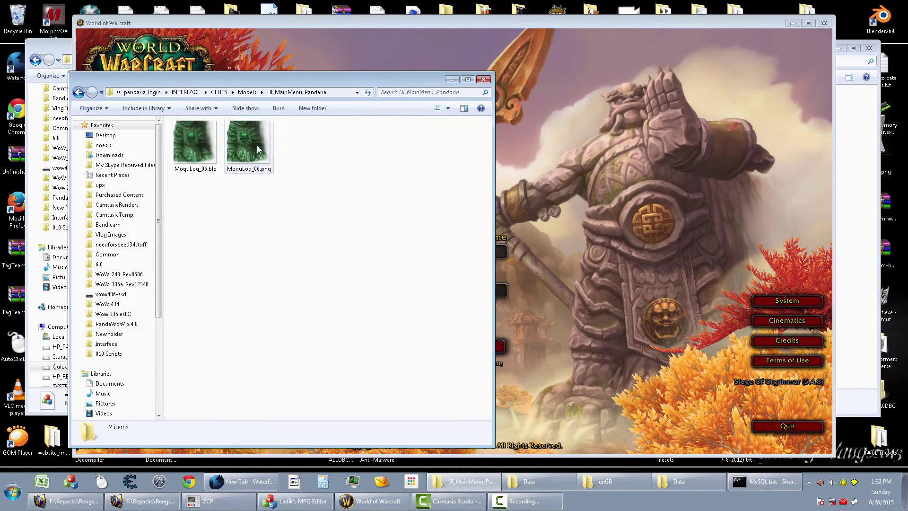
double_click(258, 149)
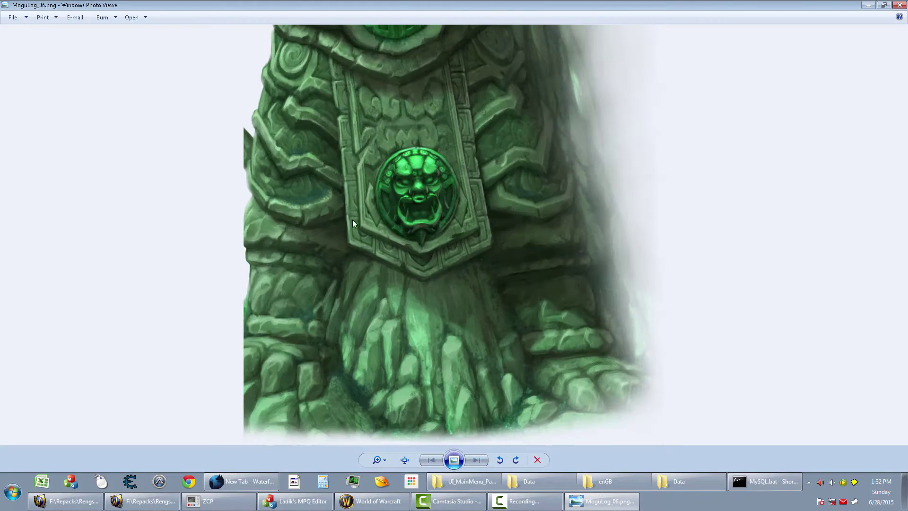
left_click(899, 5)
Return to the pandaria_login folder and close the World of Warcraft client.
left_click(142, 92)
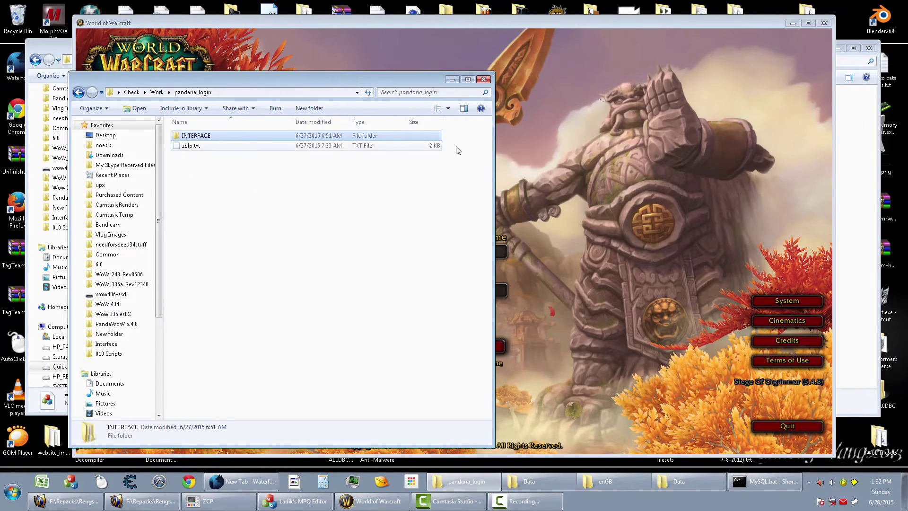
left_click(686, 84)
left_click(823, 24)
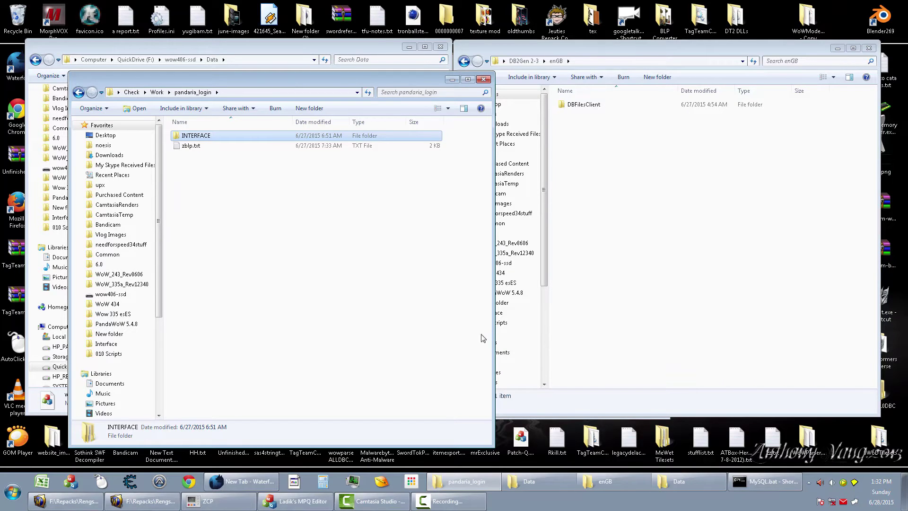
Get the path of the PandaWoW 5.4.8 Data folder and start MPQEditor772-64bit.exe from the wow406-ssd Data folder.
left_click(538, 482)
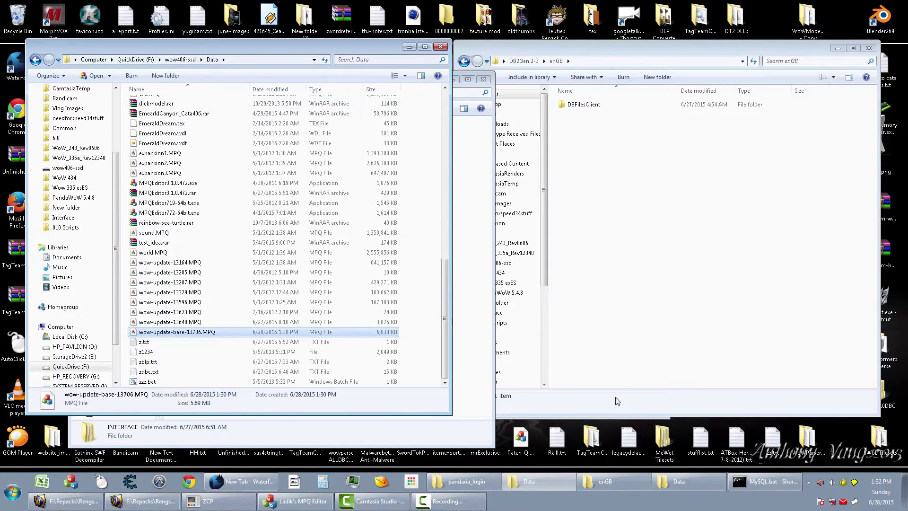
left_click(676, 480)
left_click(723, 73)
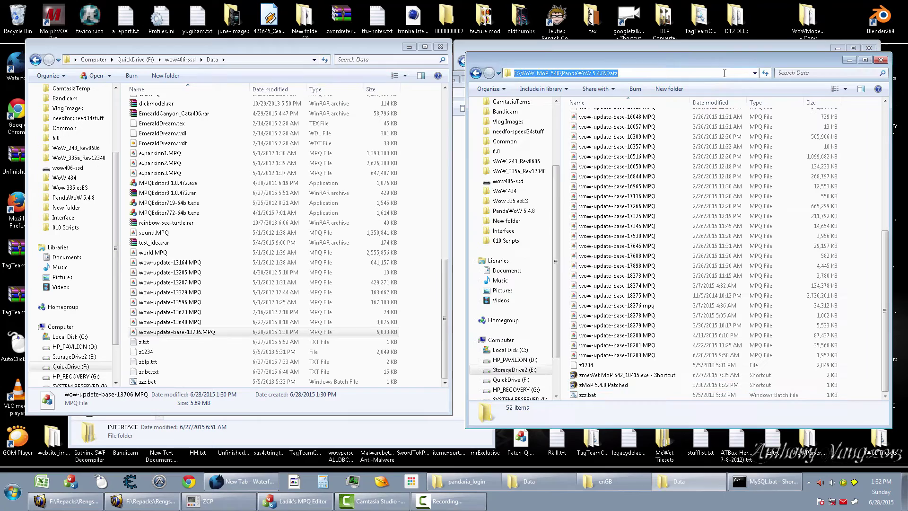
double_click(168, 213)
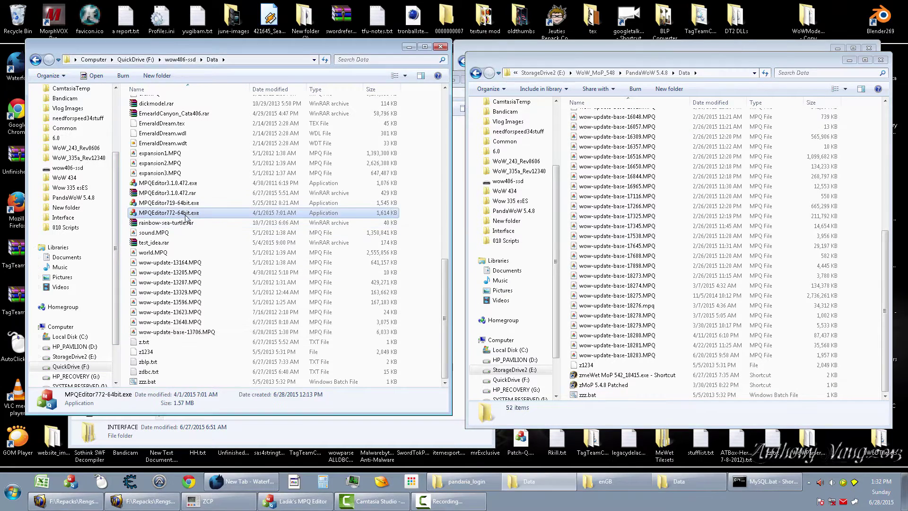
left_click_drag(475, 58, 348, 51)
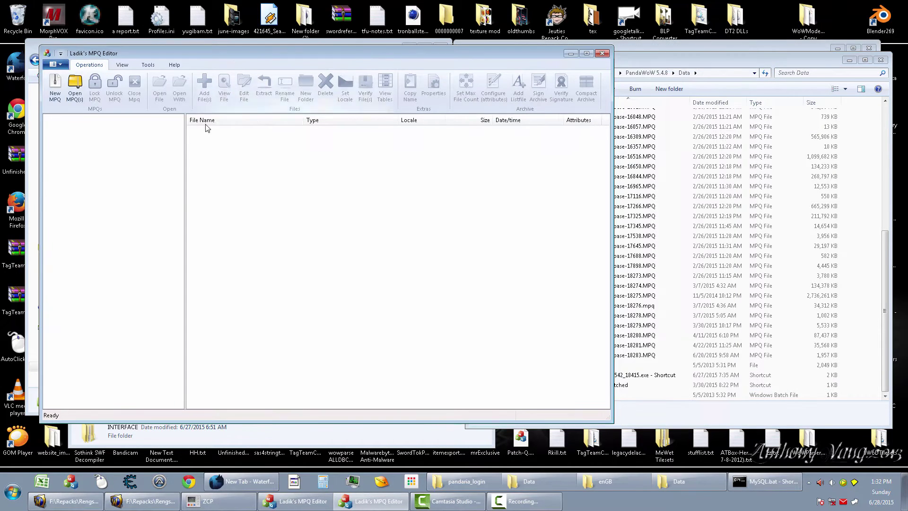
Start a new MPQ archive and set its save location to the PandaWoW 5.4.8 Data folder under WoW_MoP_548.
left_click(55, 88)
left_click(432, 216)
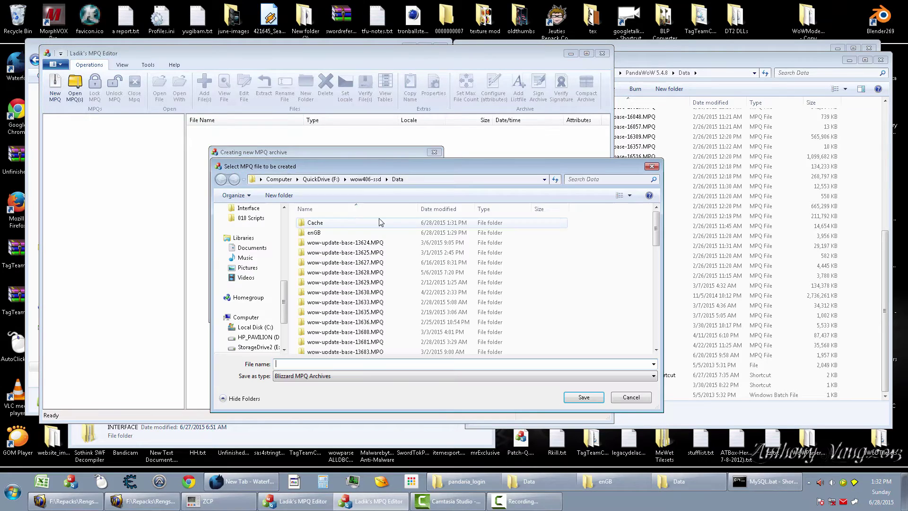
left_click(460, 178)
left_click(460, 178)
key("Return")
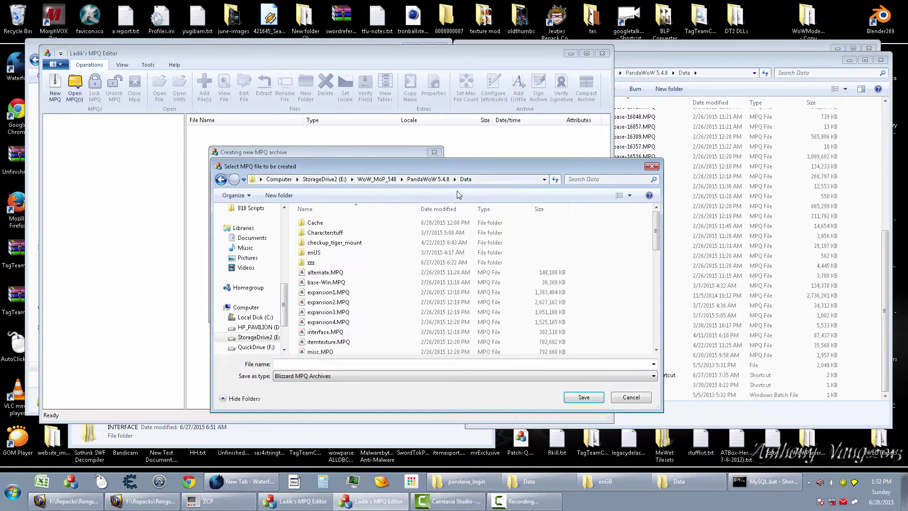
Name the new archive wow-update-base-18284.MPQ, based on the name of the existing wow-update-base-18283.MPQ.
left_click(393, 323)
scroll(393, 322, "down", 10)
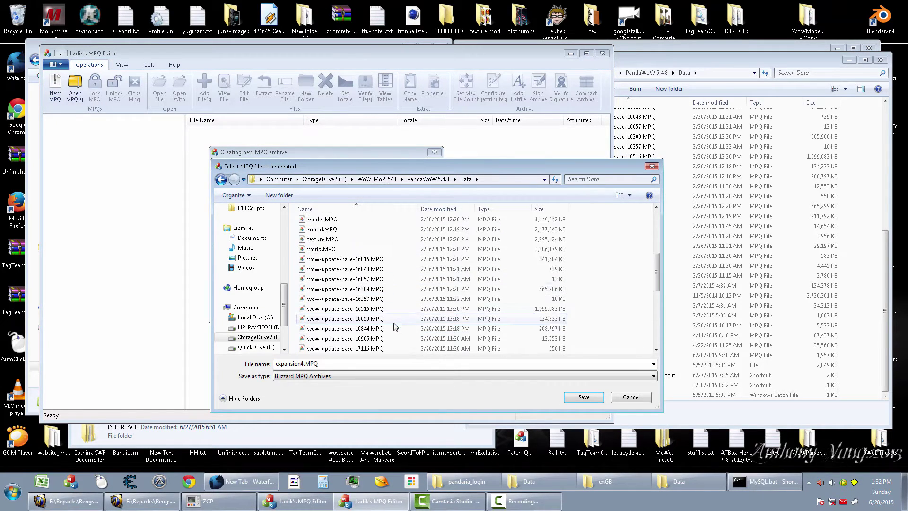
left_click(350, 328)
double_click(337, 364)
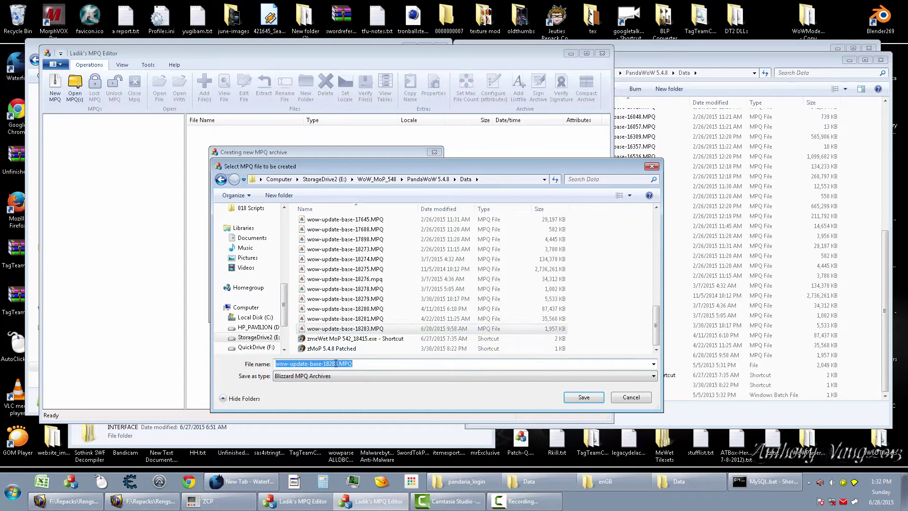
left_click(336, 363)
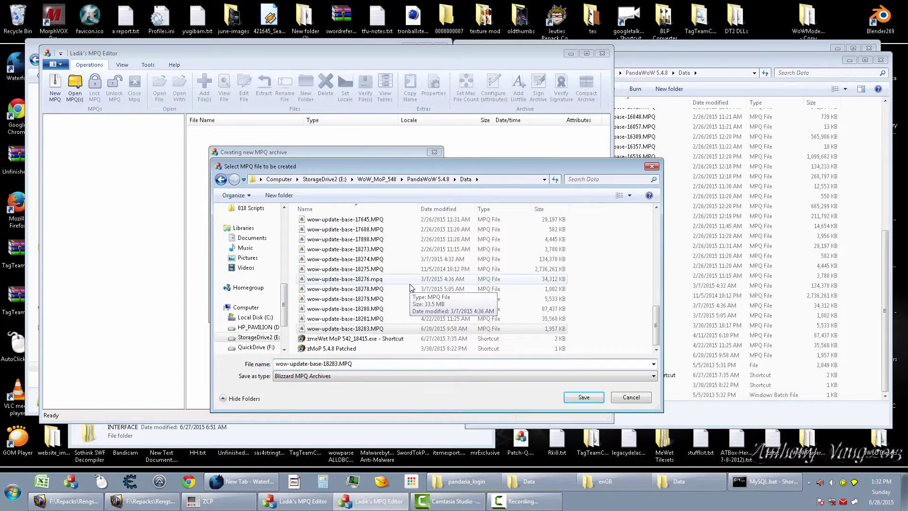
key("Delete")
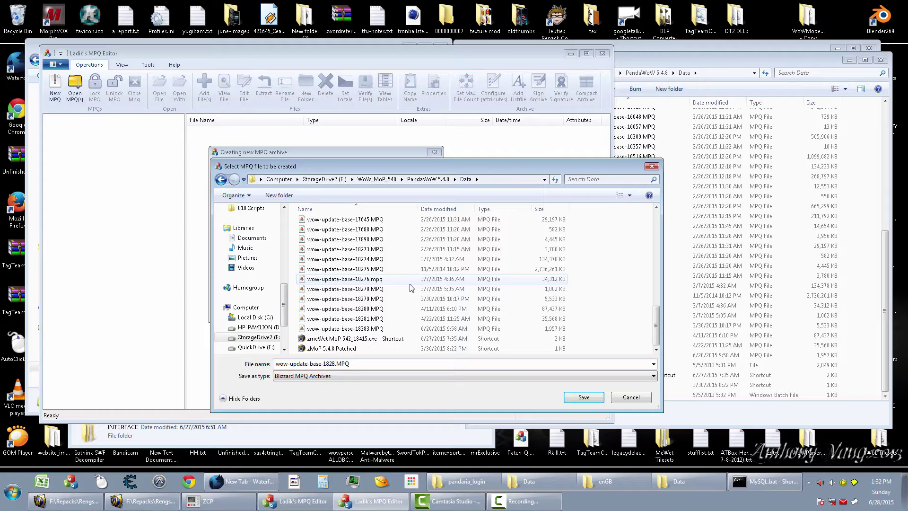
type("4")
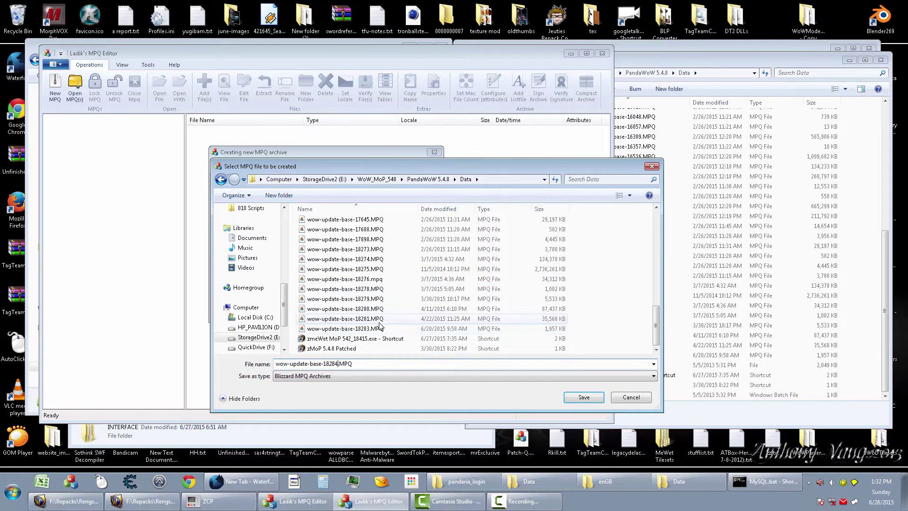
Launch the patched 5.4.8 client from the PandaWoW 5.4.8 folder, check the build number on its login screen, and close it.
left_click(827, 171)
left_click(646, 73)
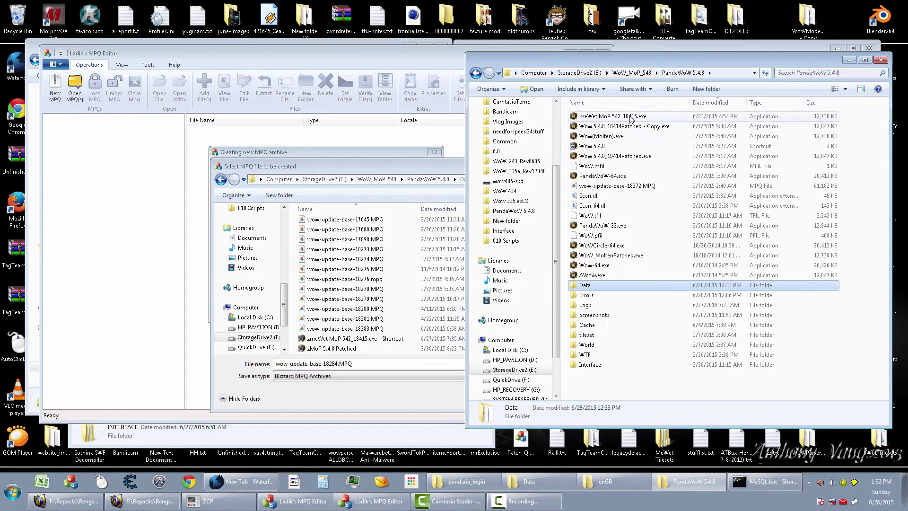
key("Return")
key("BackSpace")
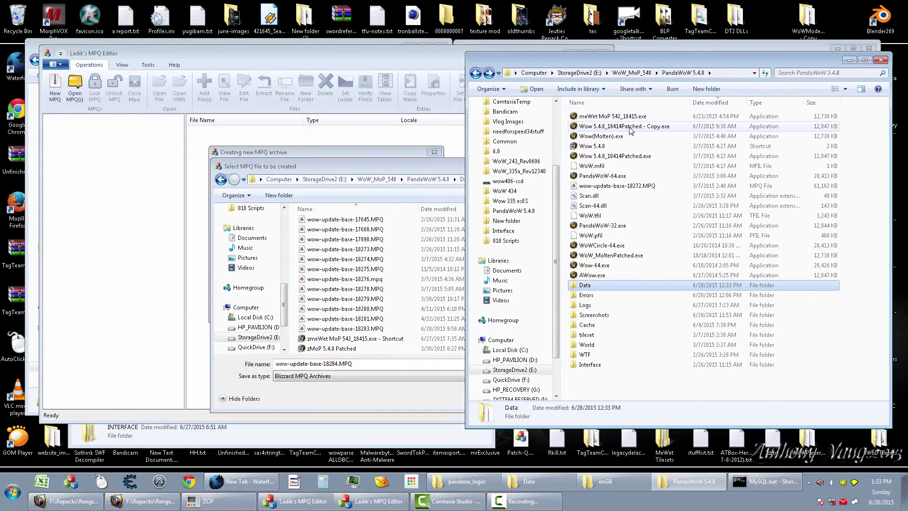
left_click(609, 127)
left_click(489, 73)
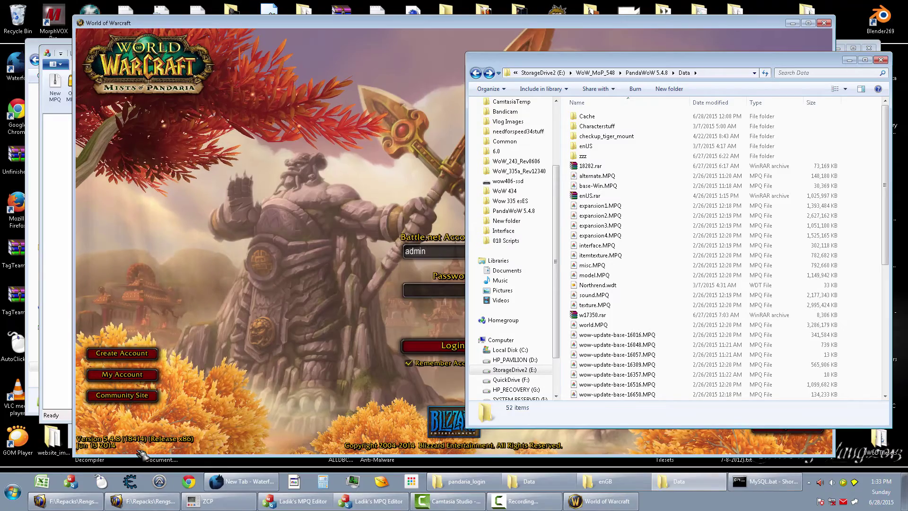
left_click(141, 448)
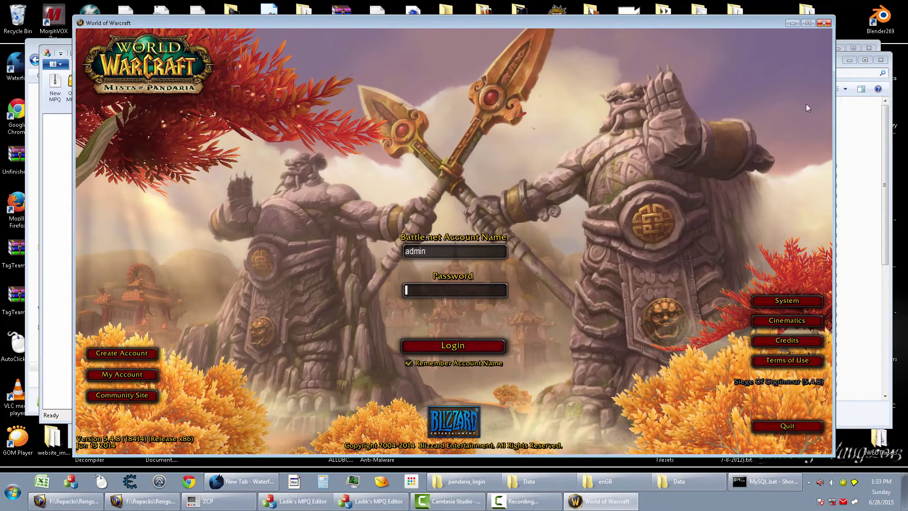
left_click(824, 23)
Examine the contents of wow-update-base-18273.MPQ and wow-update-base-18274.MPQ in the Data folder, closing each archive after viewing.
scroll(690, 350, "down", 10)
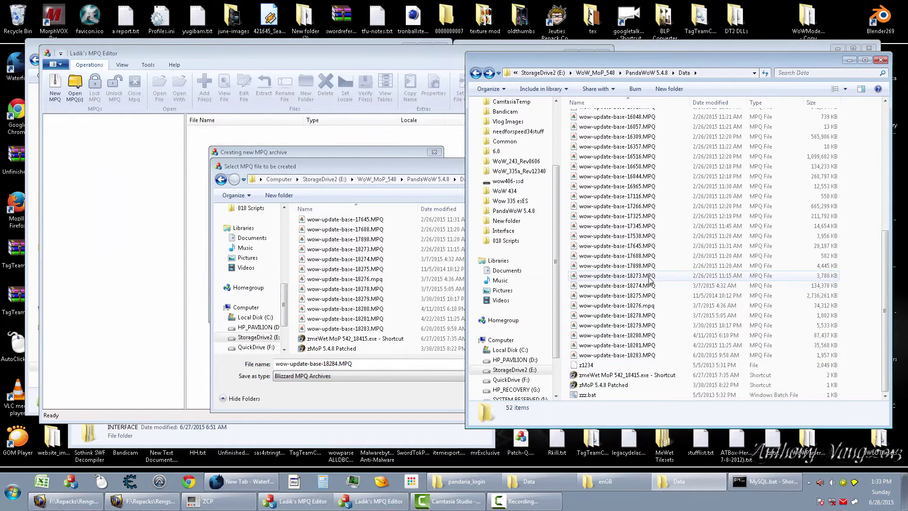
left_click(654, 280)
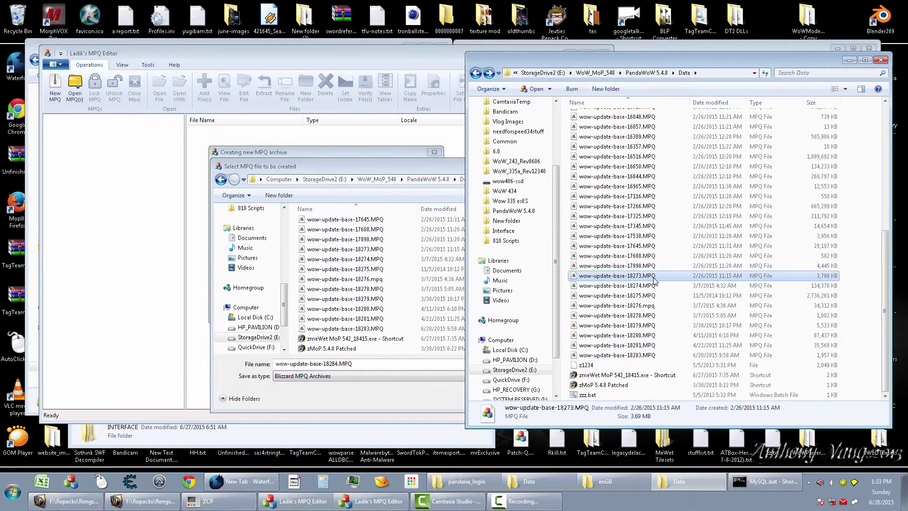
double_click(654, 280)
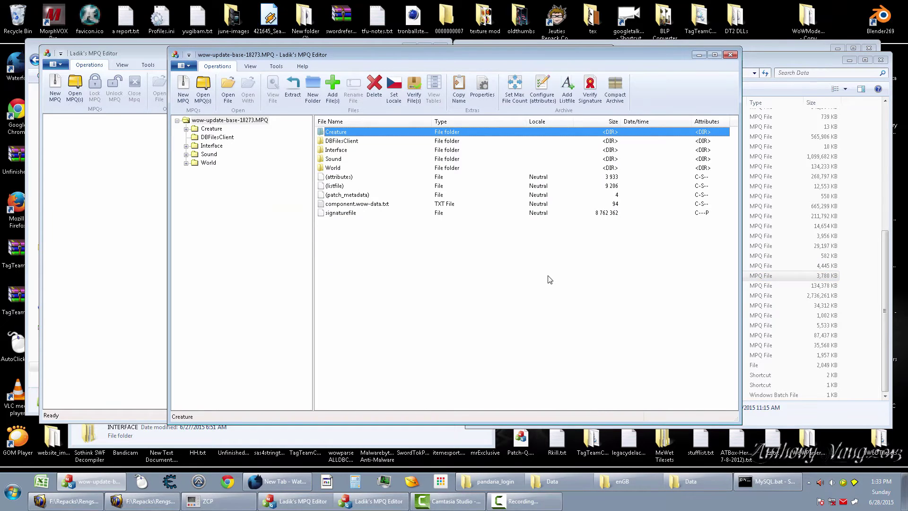
left_click(731, 55)
double_click(657, 285)
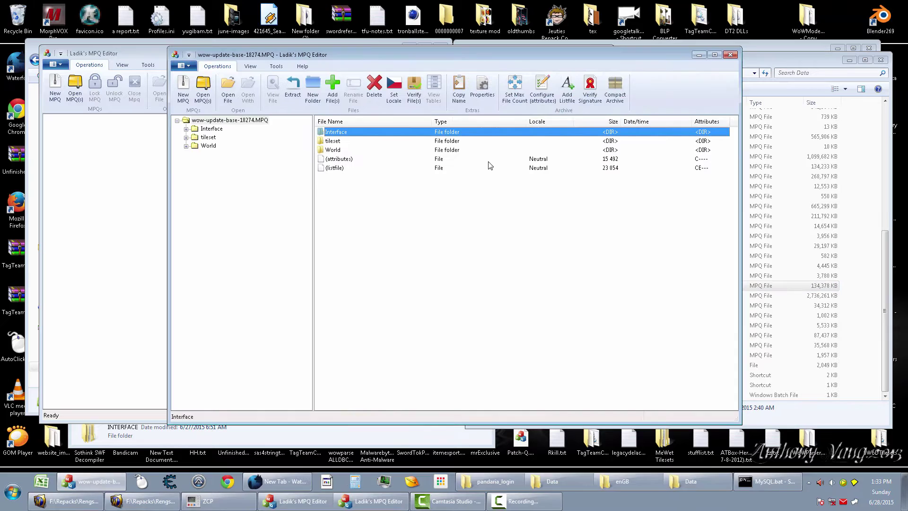
left_click(730, 55)
double_click(631, 277)
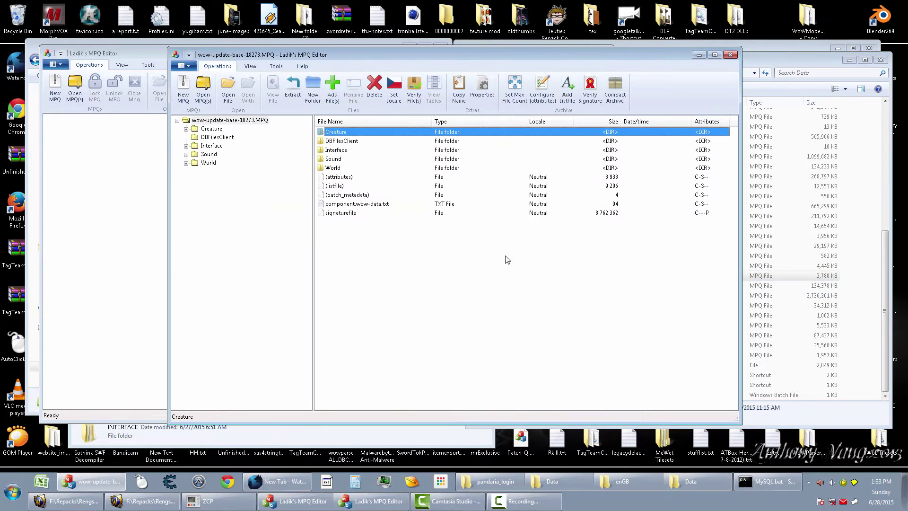
left_click_drag(463, 255, 494, 252)
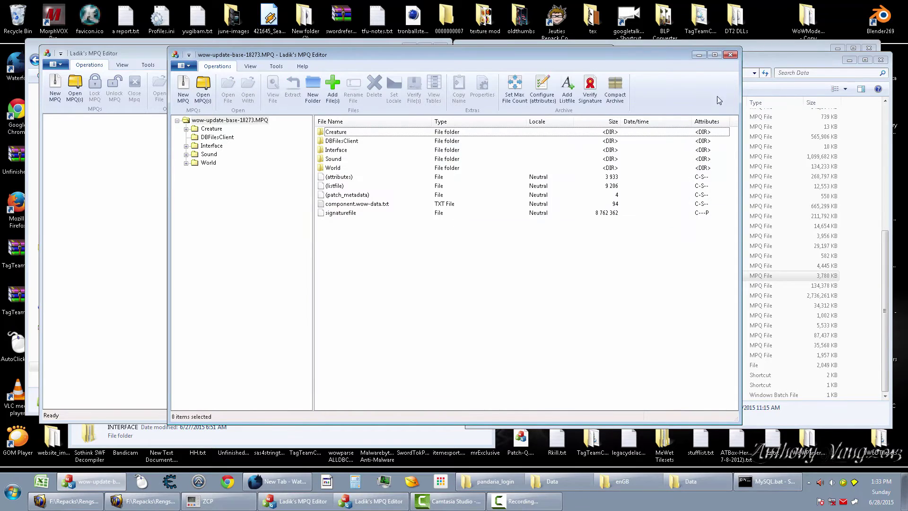
left_click(731, 56)
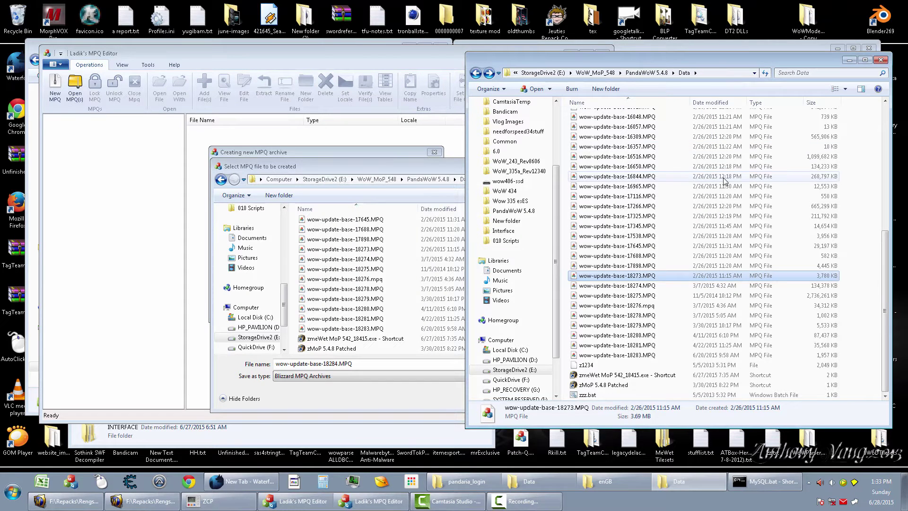
Check the running processes in Windows Task Manager and close it.
left_click(639, 278)
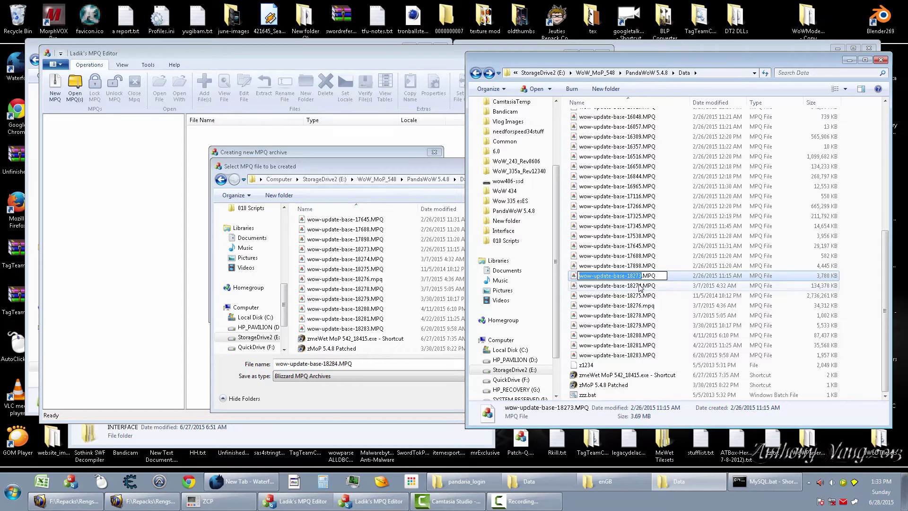
key("Escape")
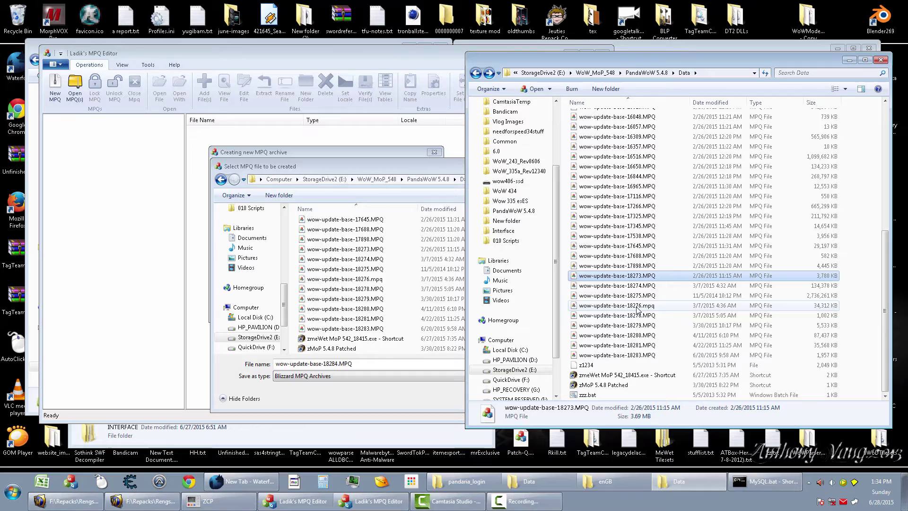
key("ctrl+shift+Escape")
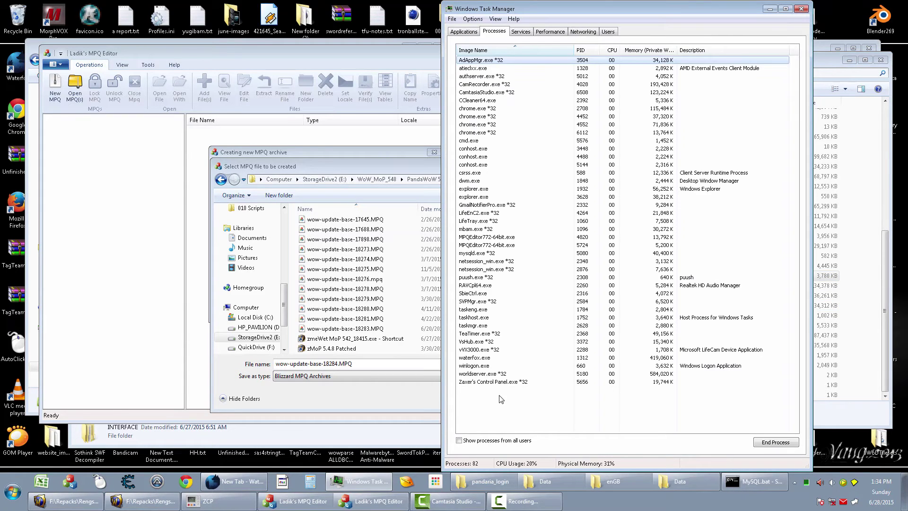
left_click(530, 285)
left_click(801, 9)
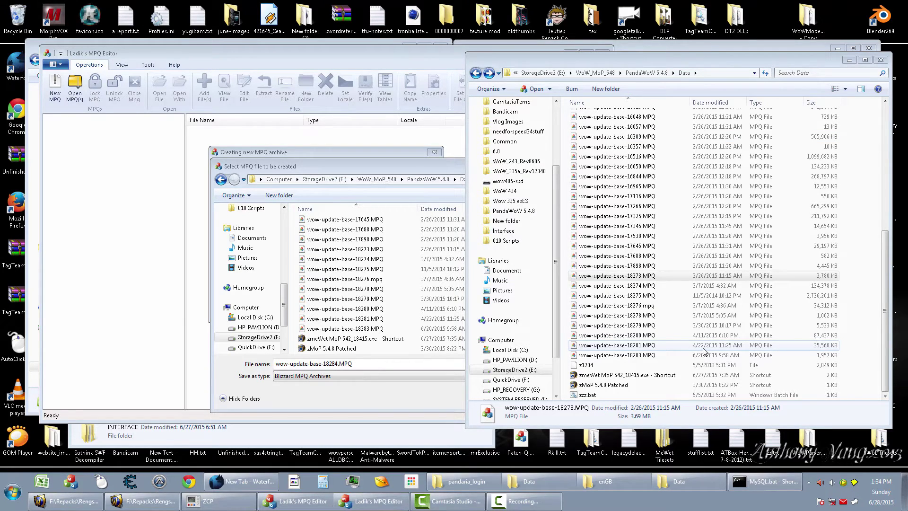
Confirm wow-update-base-18284.MPQ as the archive file and keep it an empty archive with World of Warcraft - Mists of Pandaria compatibility.
left_click(688, 355)
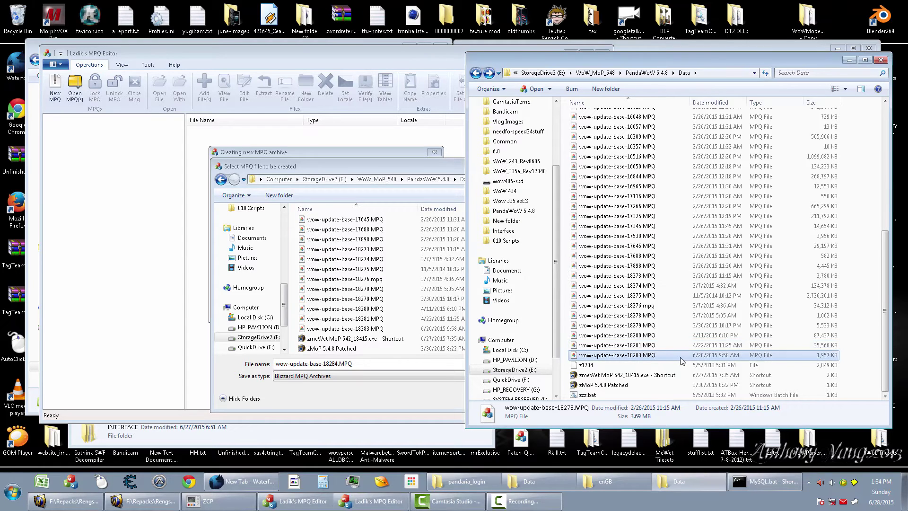
left_click(423, 399)
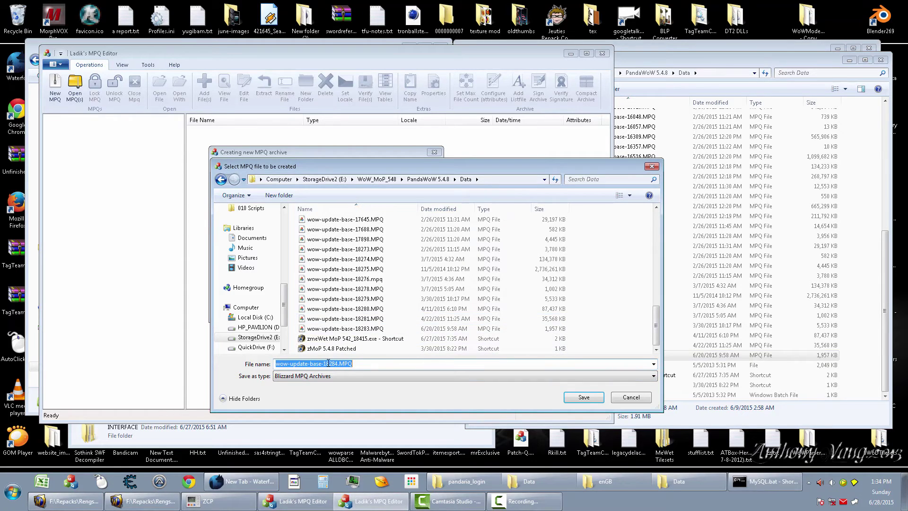
key("Return")
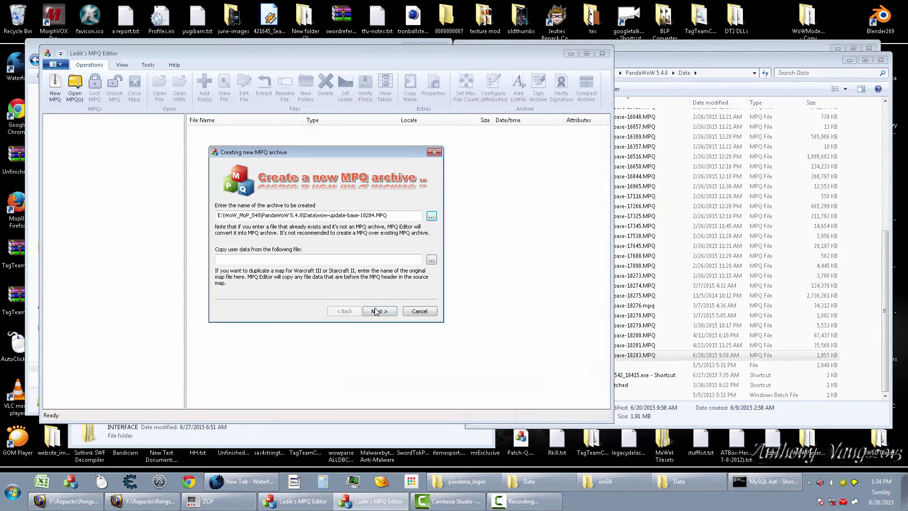
left_click(376, 312)
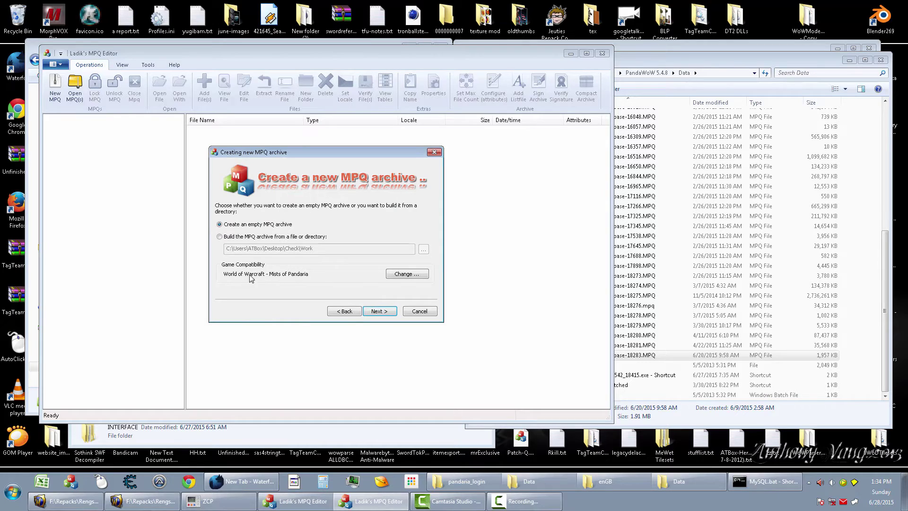
left_click(407, 274)
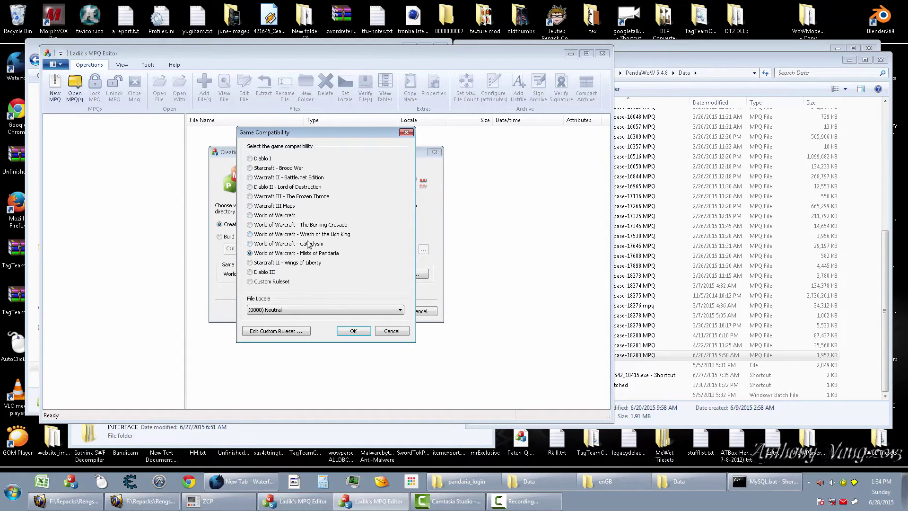
left_click(356, 330)
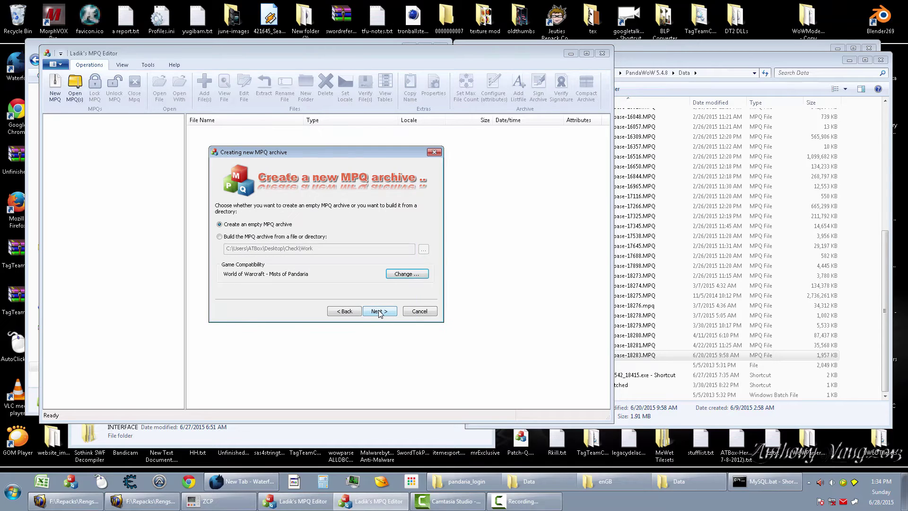
Set the maximum number of files to 65000 and finish creating the archive.
left_click(379, 311)
type("65000")
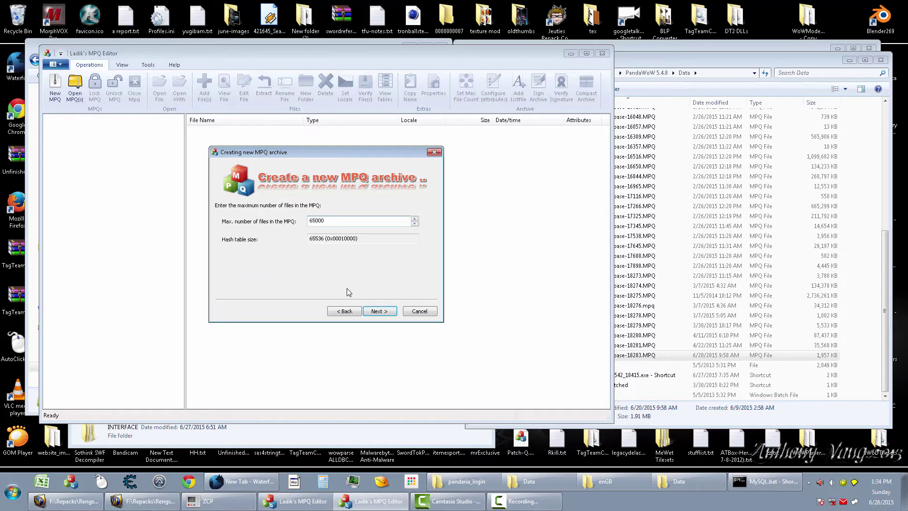
left_click(374, 311)
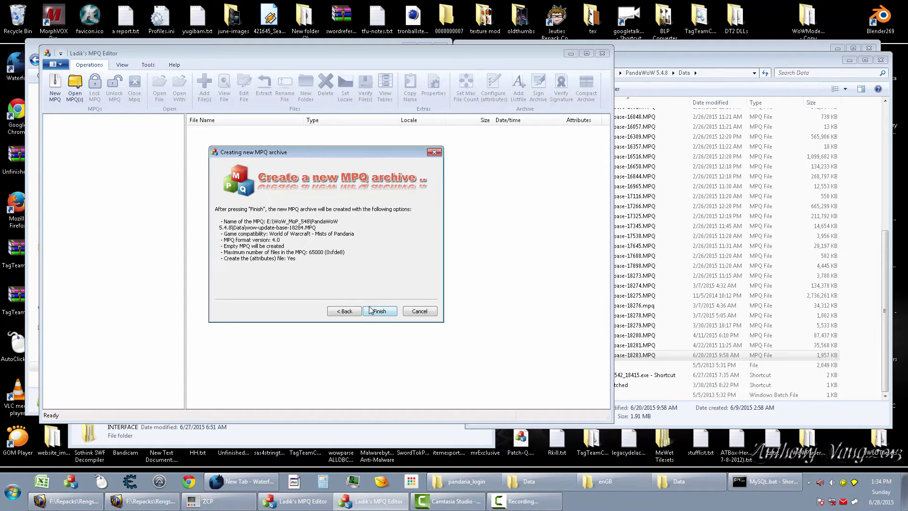
left_click(378, 311)
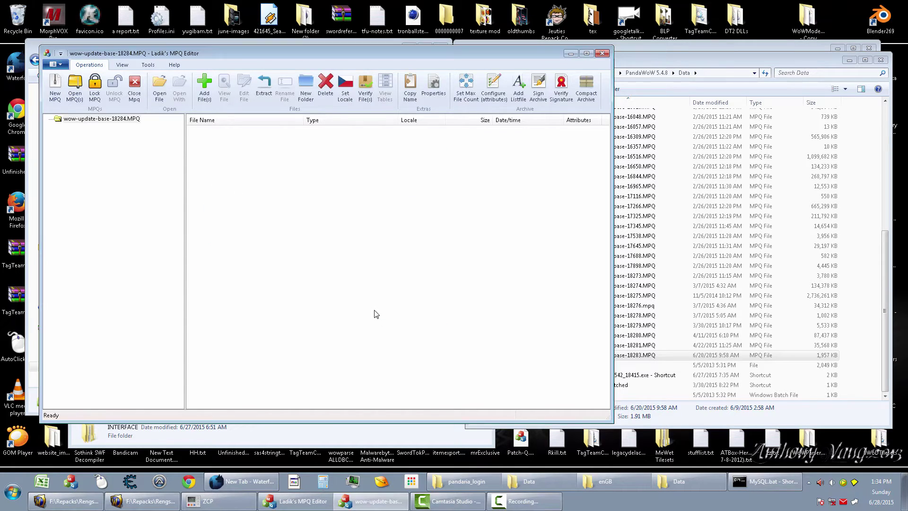
Add the INTERFACE folder from pandaria_login to the root of wow-update-base-18284.MPQ and close the archive.
left_click(365, 433)
left_click_drag(292, 139, 536, 286)
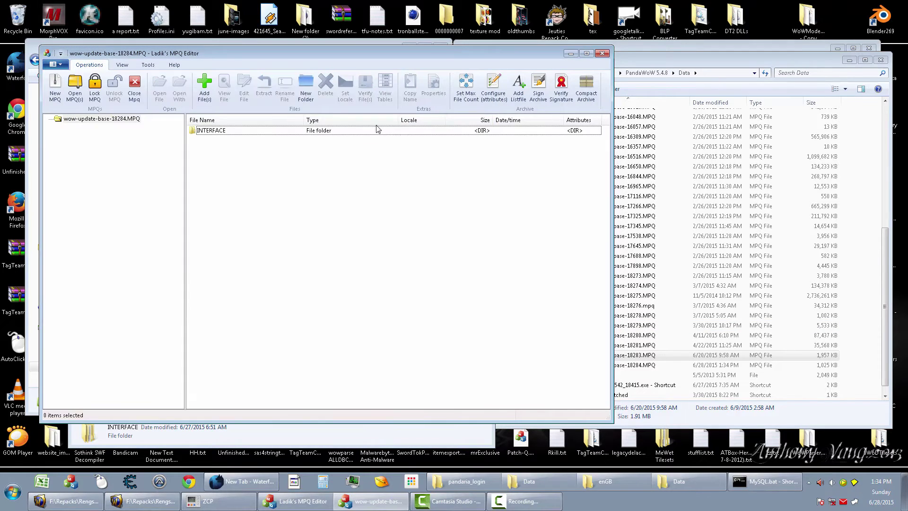
left_click(602, 53)
Examine wow-update-base-18283.MPQ and the file entries stored in wow-update-base-18284.MPQ, closing each archive after viewing.
double_click(652, 358)
left_click(602, 53)
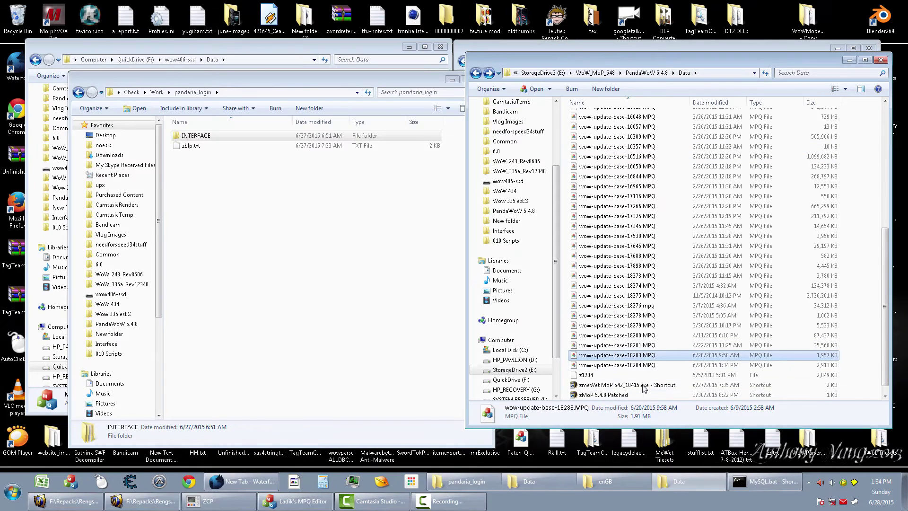
double_click(638, 365)
left_click(237, 140, "shift")
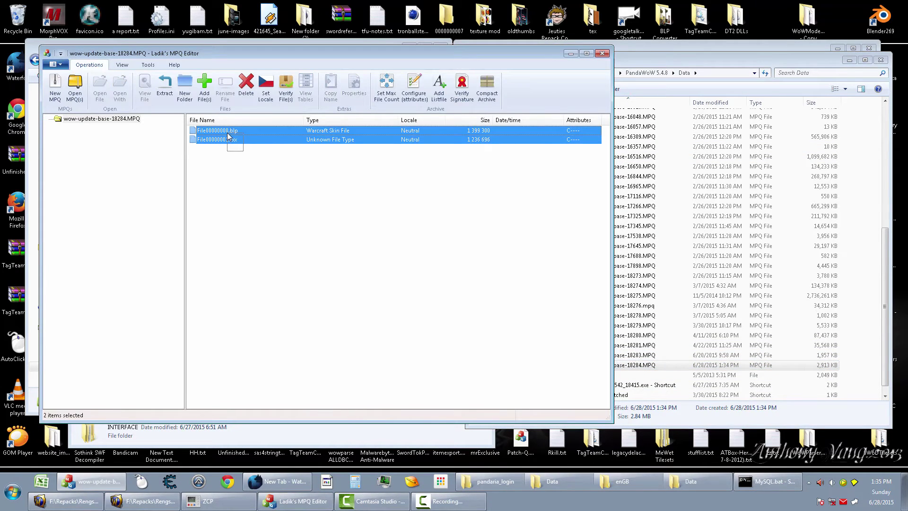
left_click(238, 138)
left_click(236, 130)
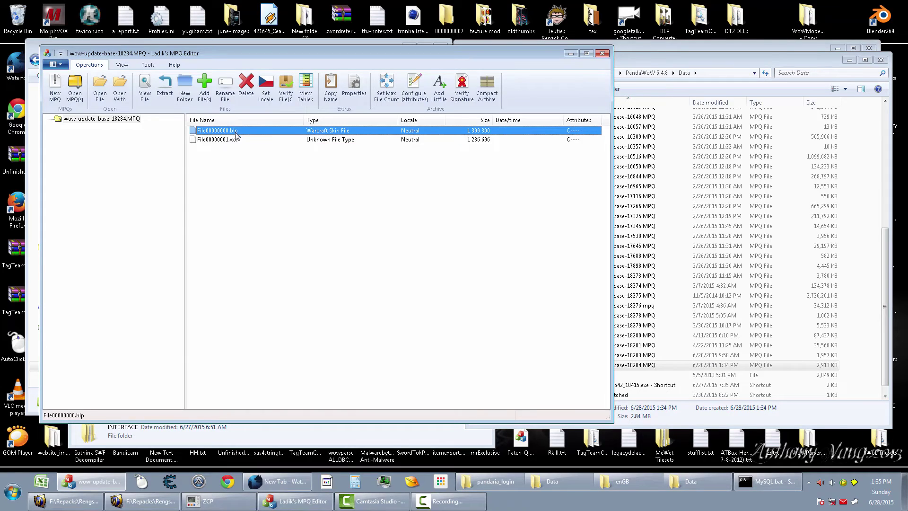
left_click(235, 141)
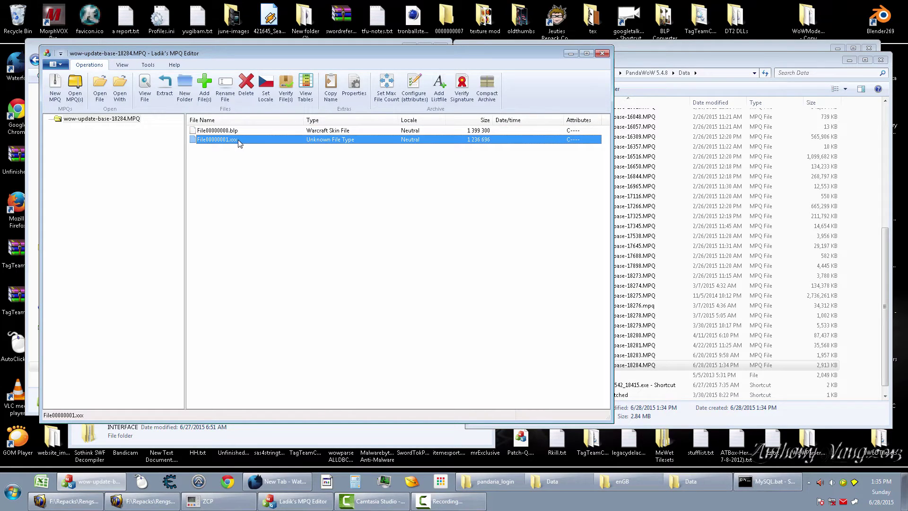
left_click(601, 53)
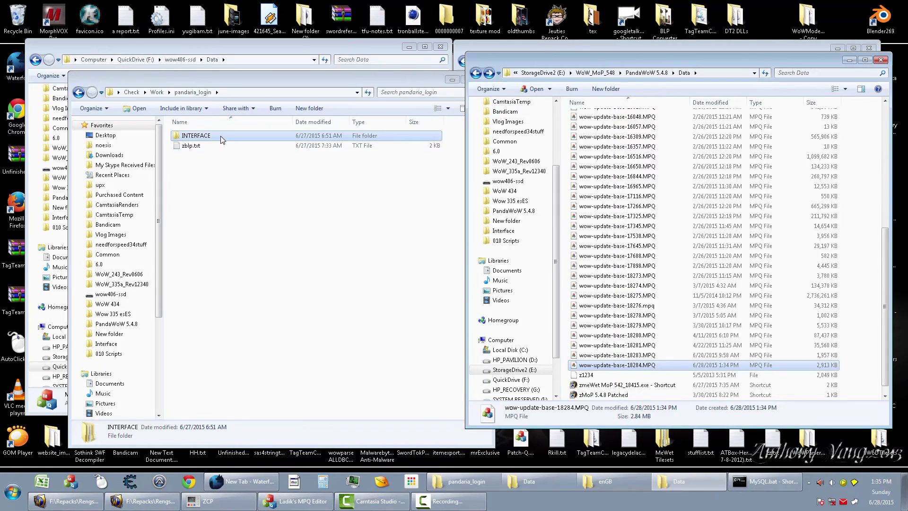
Inspect the MoguLog BLP and PNG textures in INTERFACE\GLUES\Models\UI_MainMenu_Pandaria and return to the pandaria_login folder.
double_click(220, 136)
double_click(220, 136)
double_click(220, 135)
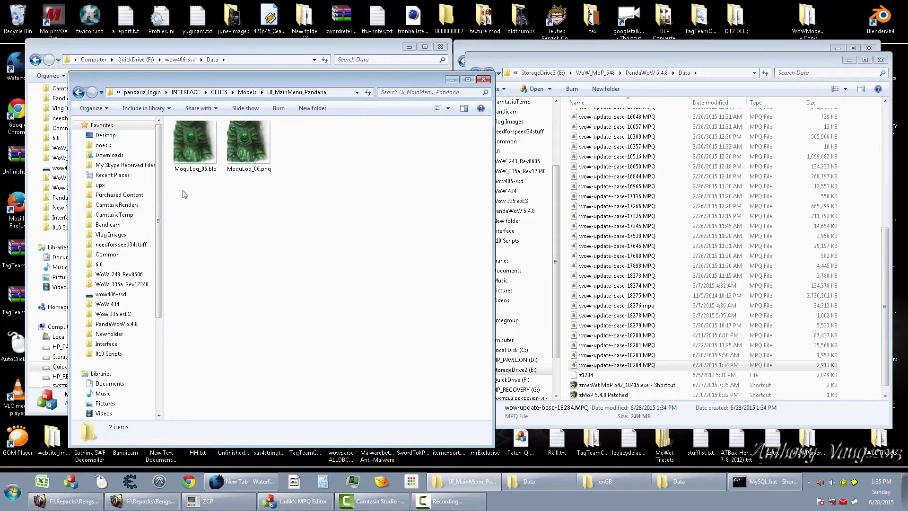
left_click(210, 161)
left_click(249, 156)
left_click(274, 204)
left_click(79, 92)
left_click(79, 92)
left_click(79, 93)
left_click(79, 93)
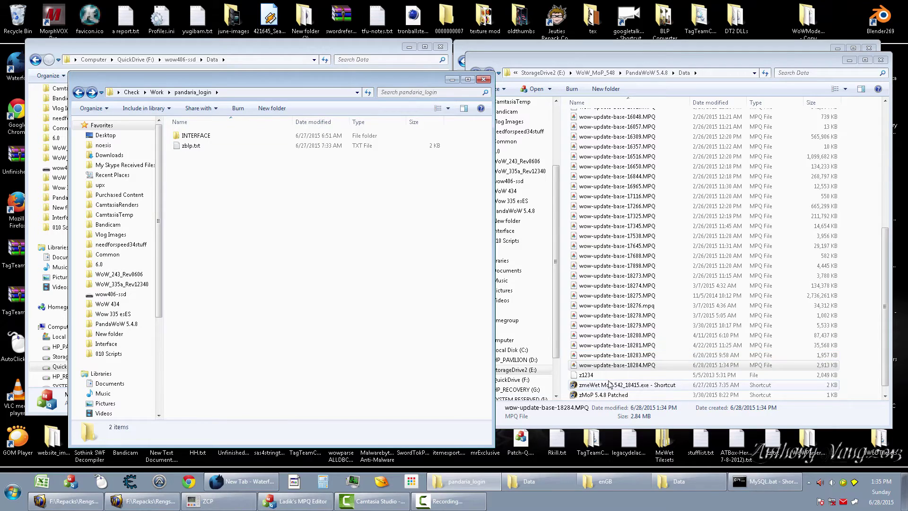
Launch the zMoP 5.4.8 Patched client from the PandaWoW 5.4.8 Data folder.
left_click(614, 394)
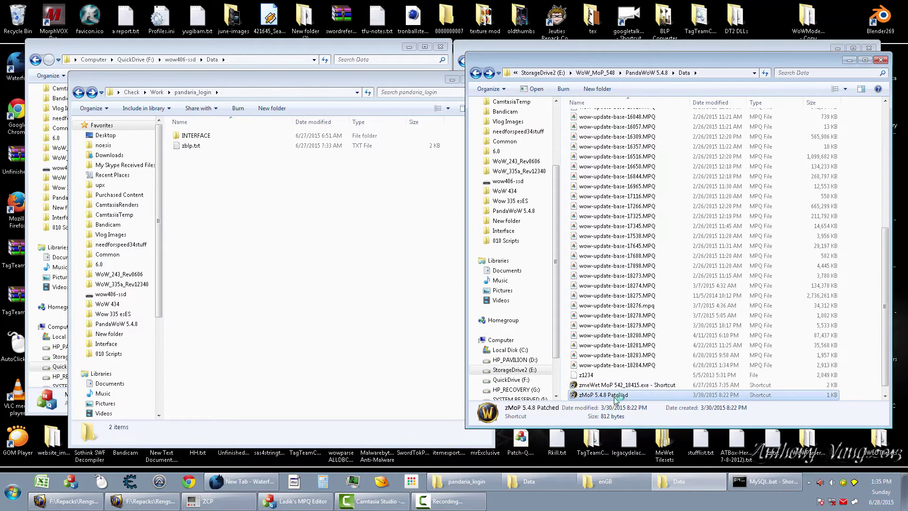